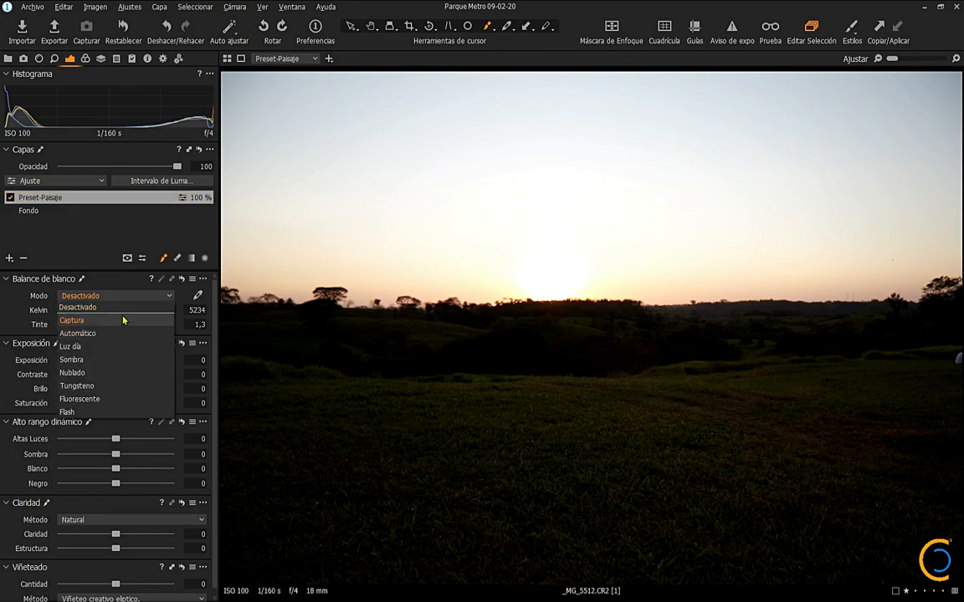
# Step: Set the Preset-Paisaje layer's white balance to 5100 Kelvin with tint 5, and raise the exposure to 1
pyautogui.click(137, 323)
pyautogui.moveTo(117, 324)
pyautogui.mouseDown()
pyautogui.moveTo(127, 327)
pyautogui.moveTo(94, 327)
pyautogui.moveTo(123, 330)
pyautogui.moveTo(142, 310)
pyautogui.moveTo(86, 310)
pyautogui.moveTo(124, 311)
pyautogui.mouseUp()
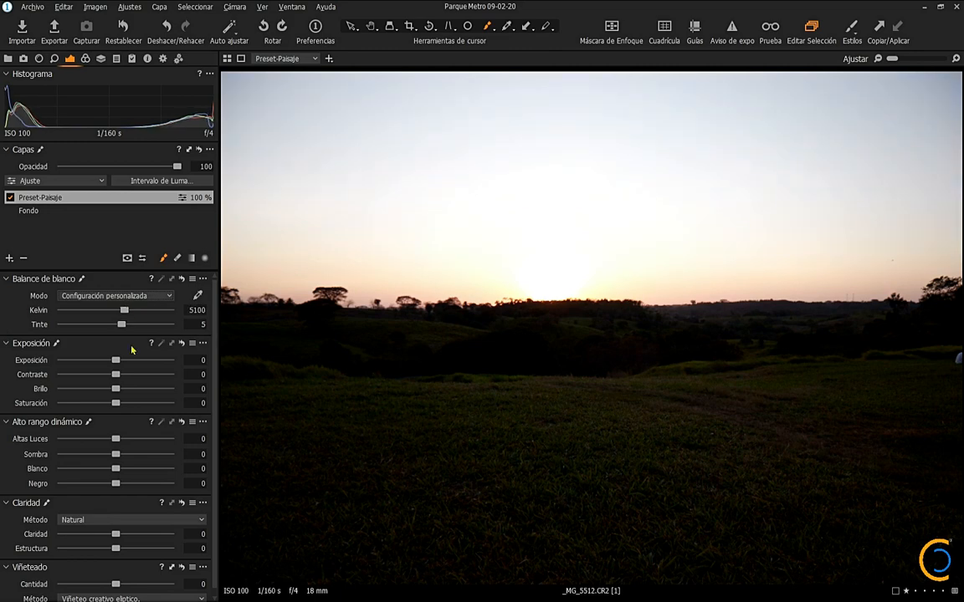
pyautogui.moveTo(119, 366); pyautogui.dragTo(120, 367)
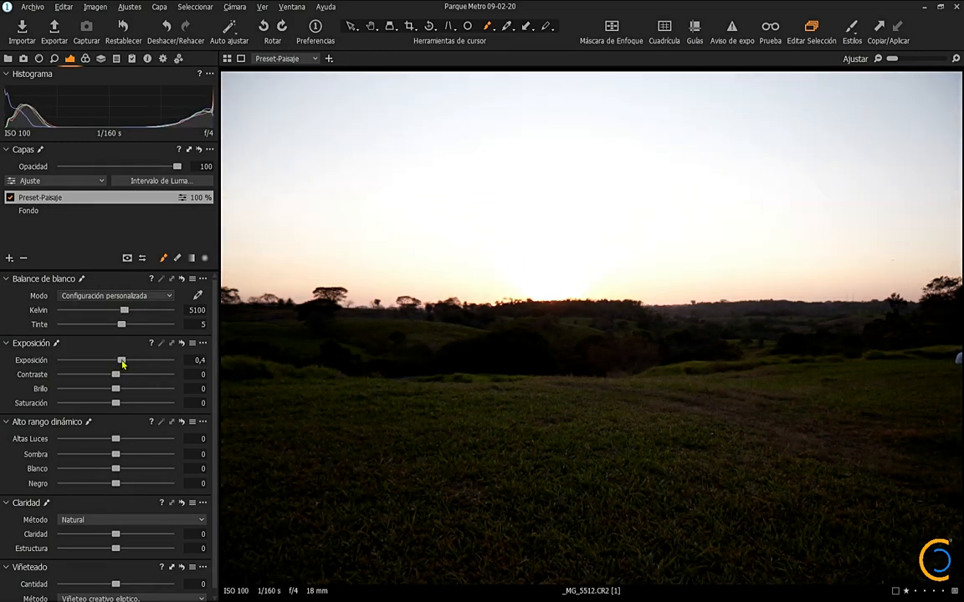
pyautogui.scroll(5, 122, 364)
pyautogui.scroll(-1, 123, 364)
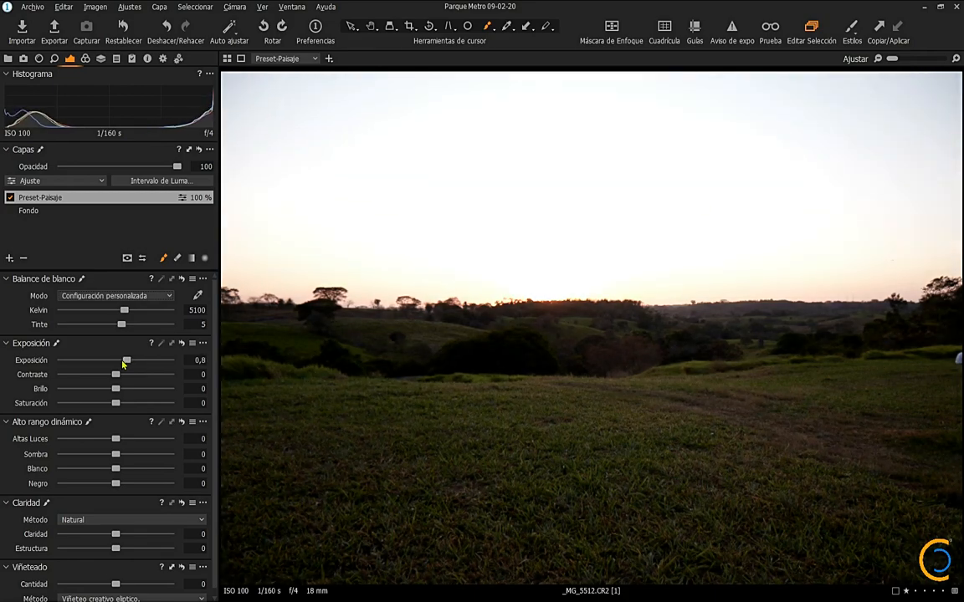
pyautogui.scroll(2, 122, 364)
# Step: Set the high dynamic range values to highlights -100, shadows 10 and blacks -10
pyautogui.moveTo(117, 444); pyautogui.dragTo(60, 444)
pyautogui.scroll(10, 116, 456)
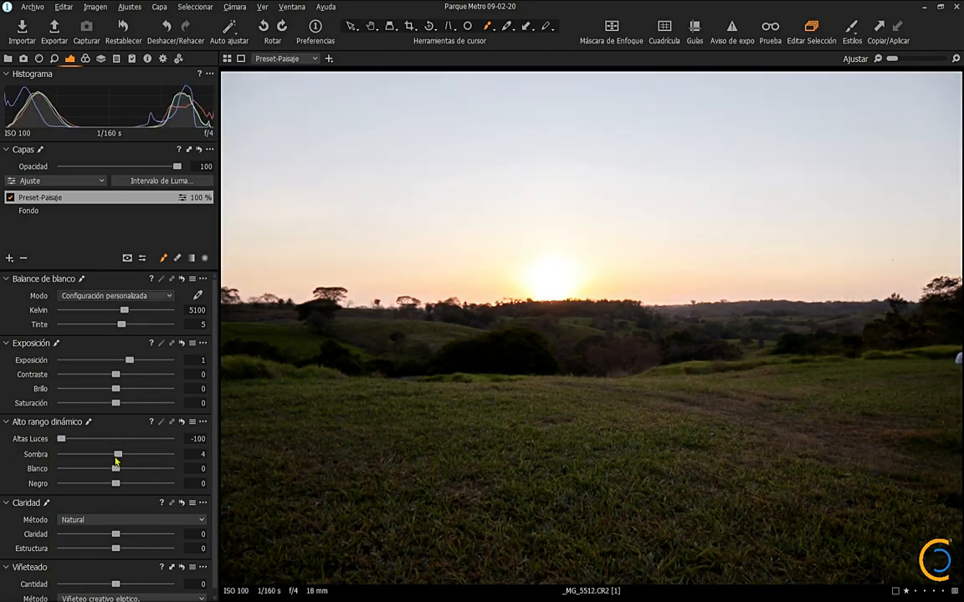
pyautogui.scroll(-10, 115, 482)
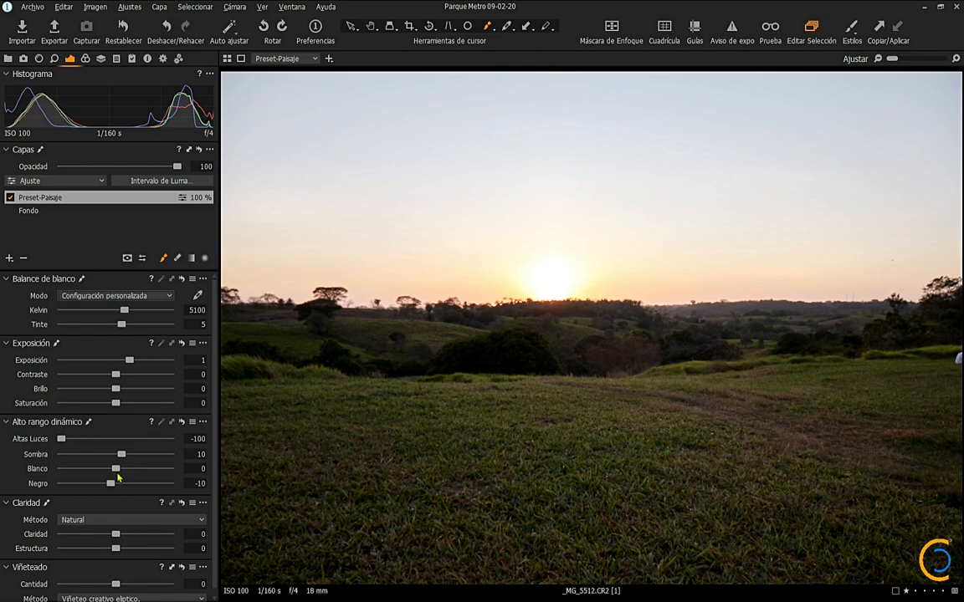
# Step: Set the whites to 1, and bring both saturation and contrast to 7
pyautogui.scroll(7, 117, 403)
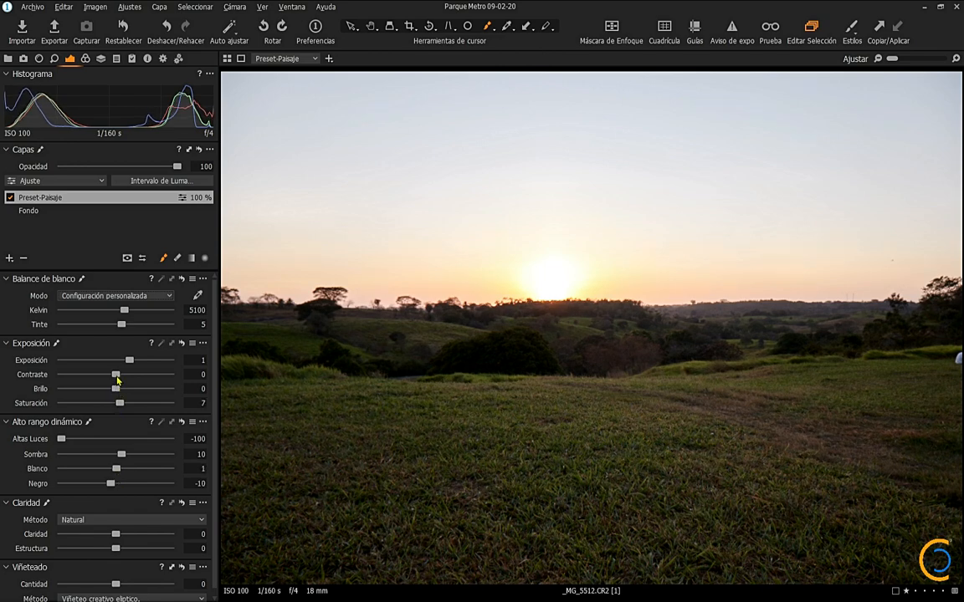
pyautogui.scroll(7, 117, 375)
pyautogui.scroll(-1, 160, 451)
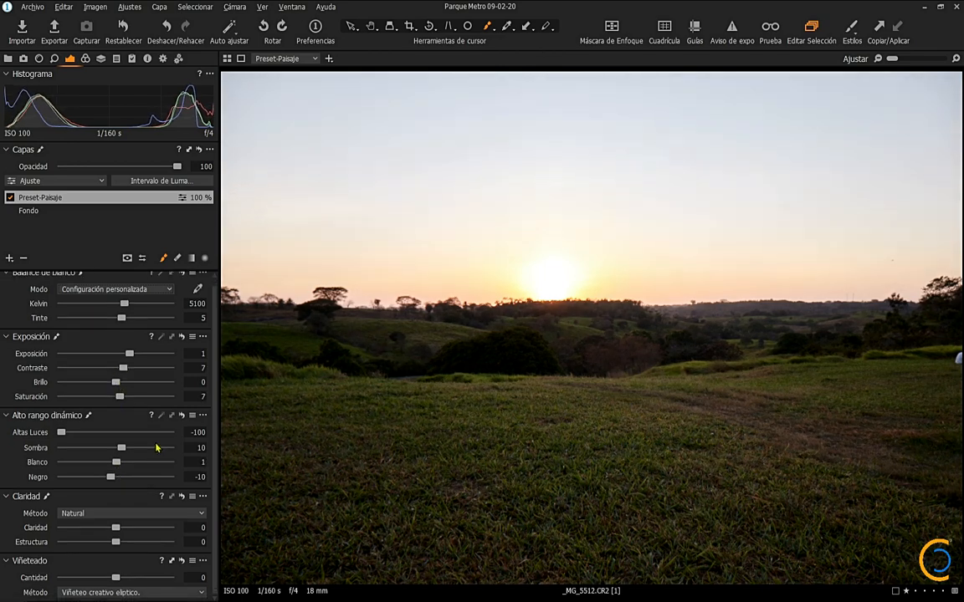
# Step: Set the clarity to 15 and the structure to 12, keeping the Natural method
pyautogui.scroll(10, 119, 528)
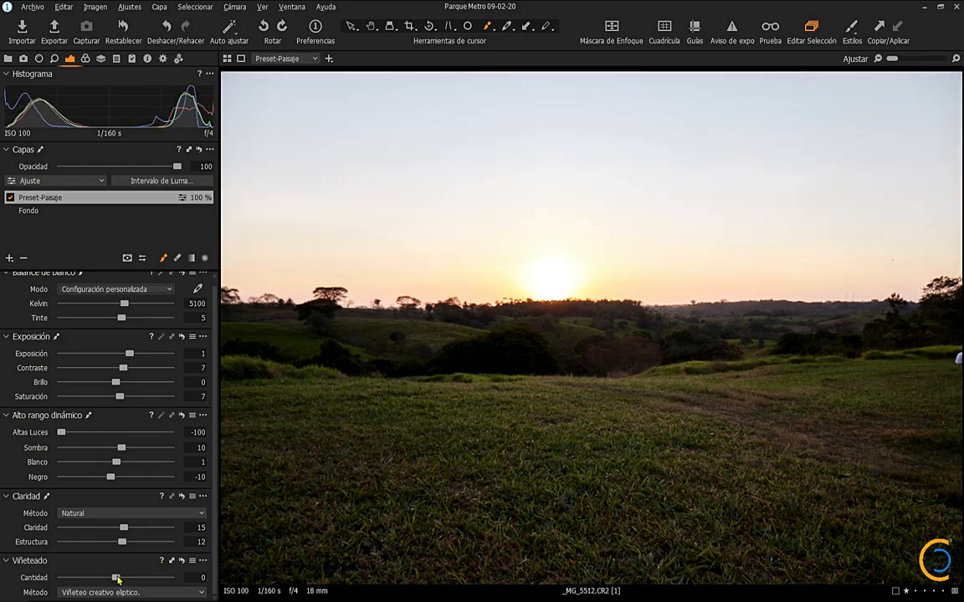
pyautogui.scroll(-1, 117, 579)
pyautogui.scroll(1, 106, 523)
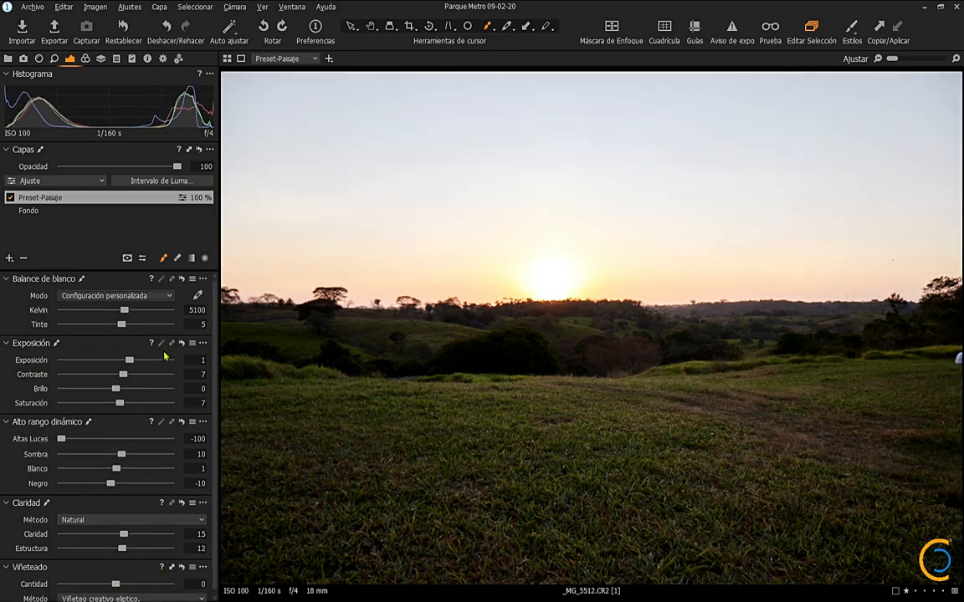
# Step: Sample the orange glow above the sun for the basic colour editor and set the orange saturation to 40
pyautogui.click(87, 58)
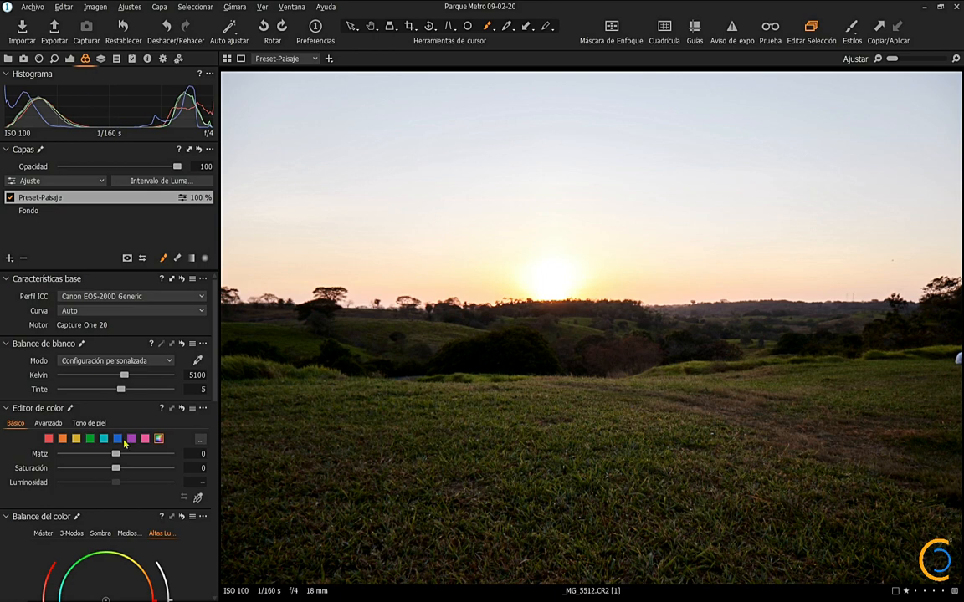
pyautogui.click(198, 498)
pyautogui.click(561, 172)
pyautogui.moveTo(116, 469); pyautogui.dragTo(143, 469)
pyautogui.click(577, 255)
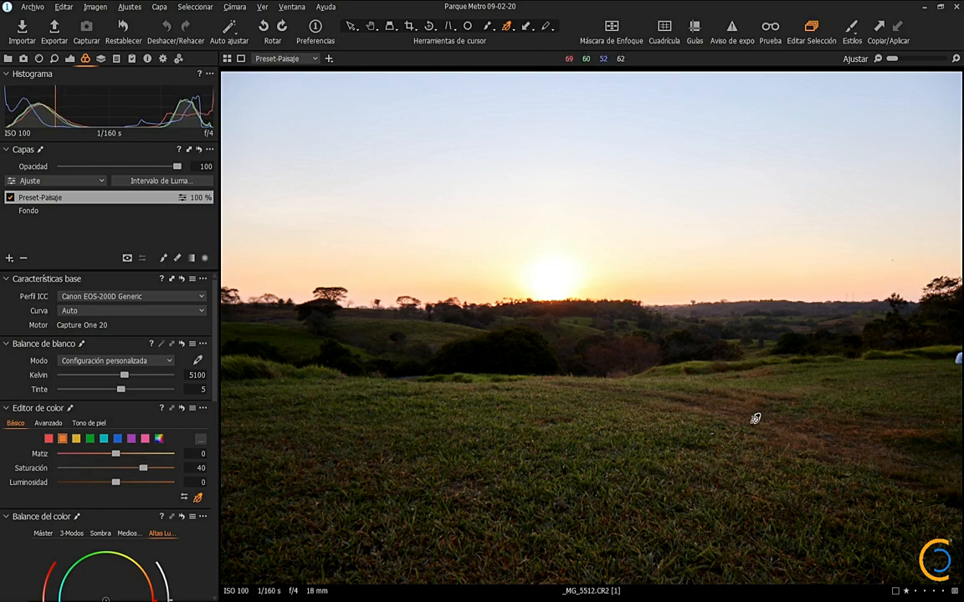
# Step: Raise the red saturation in the basic colour editor, and give the greens saturation 40 and hue 2
pyautogui.click(49, 440)
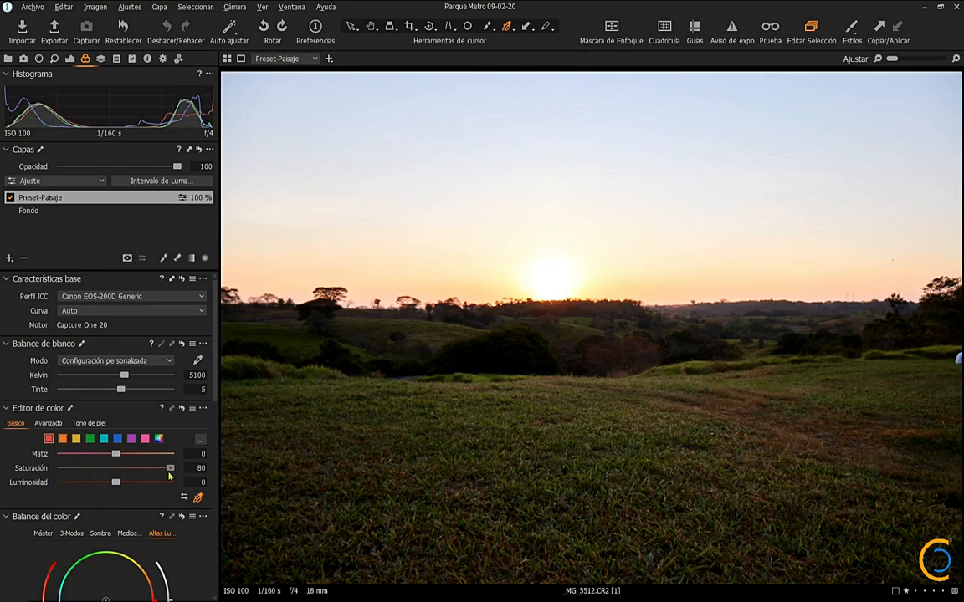
pyautogui.moveTo(156, 474); pyautogui.dragTo(139, 473)
pyautogui.click(509, 368)
pyautogui.moveTo(115, 471); pyautogui.dragTo(143, 470)
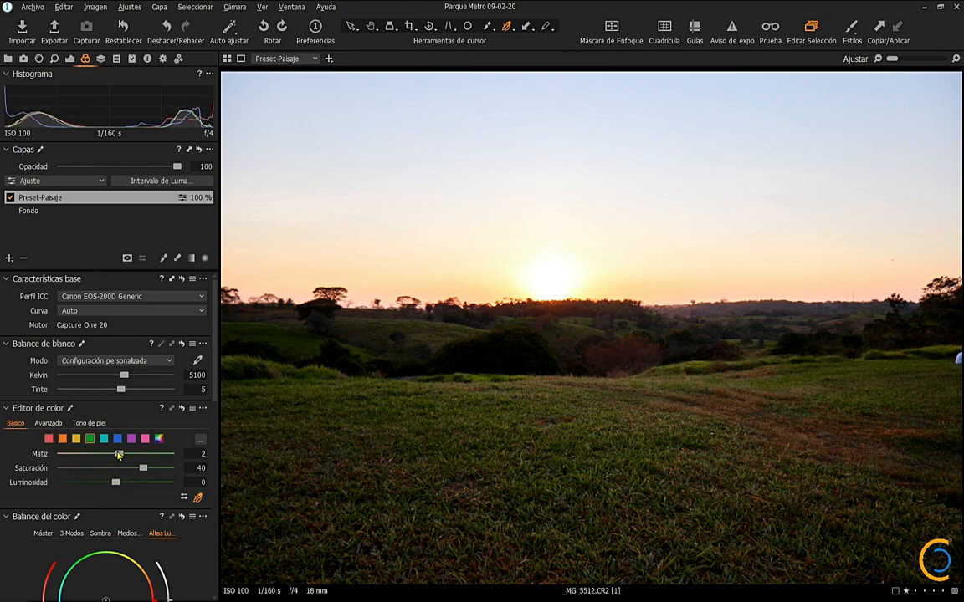
# Step: Adjust the yellows in the basic colour editor to hue -2, saturation 40 and lightness -2
pyautogui.click(61, 439)
pyautogui.click(76, 439)
pyautogui.click(122, 453)
pyautogui.scroll(6, 124, 475)
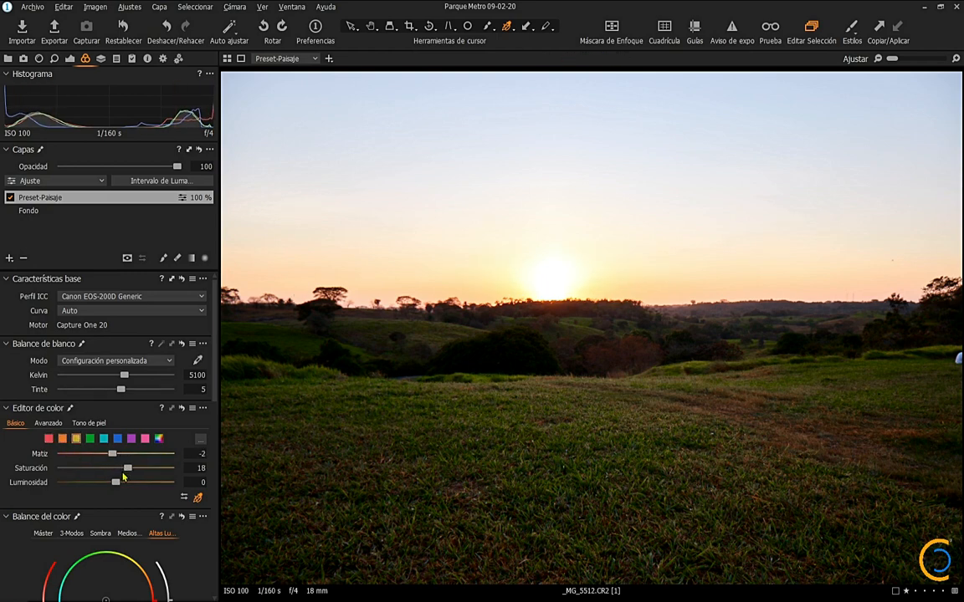
pyautogui.moveTo(119, 484); pyautogui.dragTo(144, 491)
pyautogui.hotkey('ctrl', 'z')
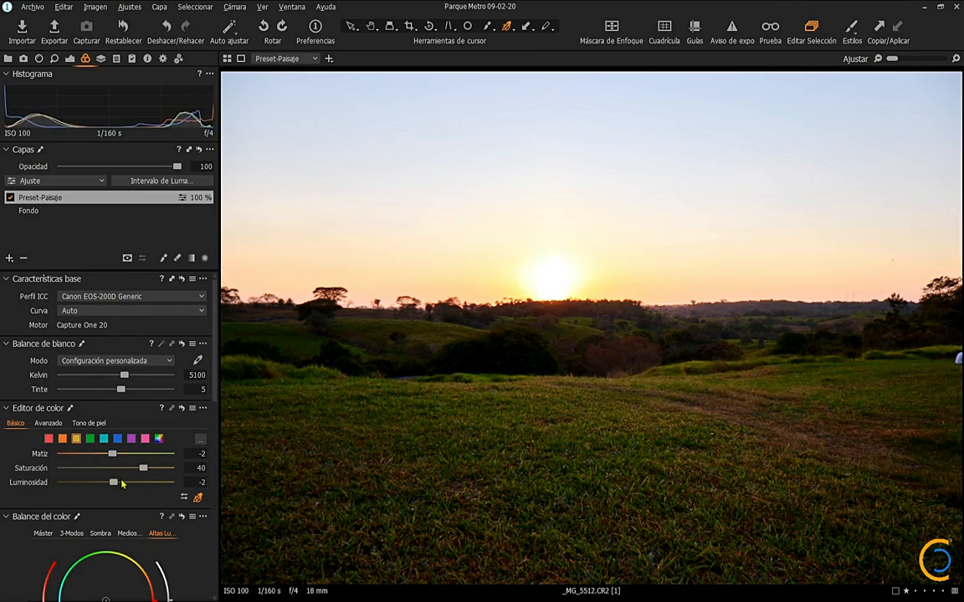
# Step: Tint the highlights towards orange with colour balance, keeping the tint's saturation low
pyautogui.scroll(-5, 105, 410)
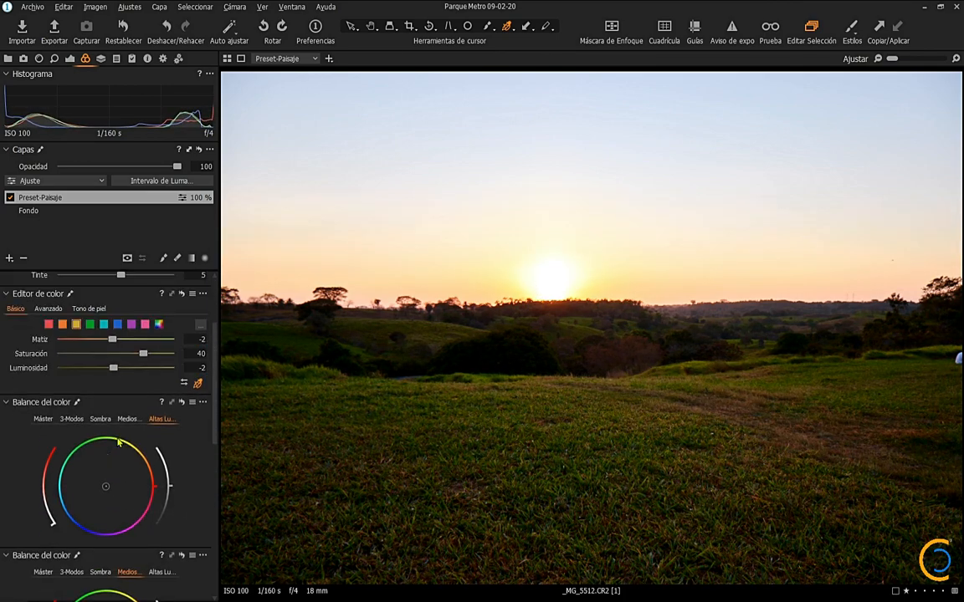
pyautogui.moveTo(107, 457); pyautogui.dragTo(180, 463)
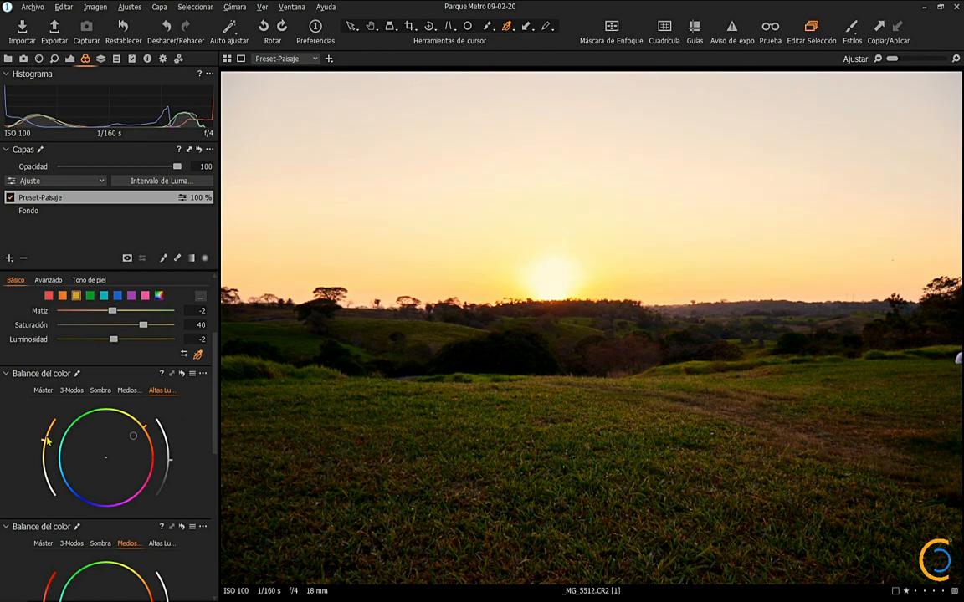
pyautogui.moveTo(48, 441); pyautogui.dragTo(56, 480)
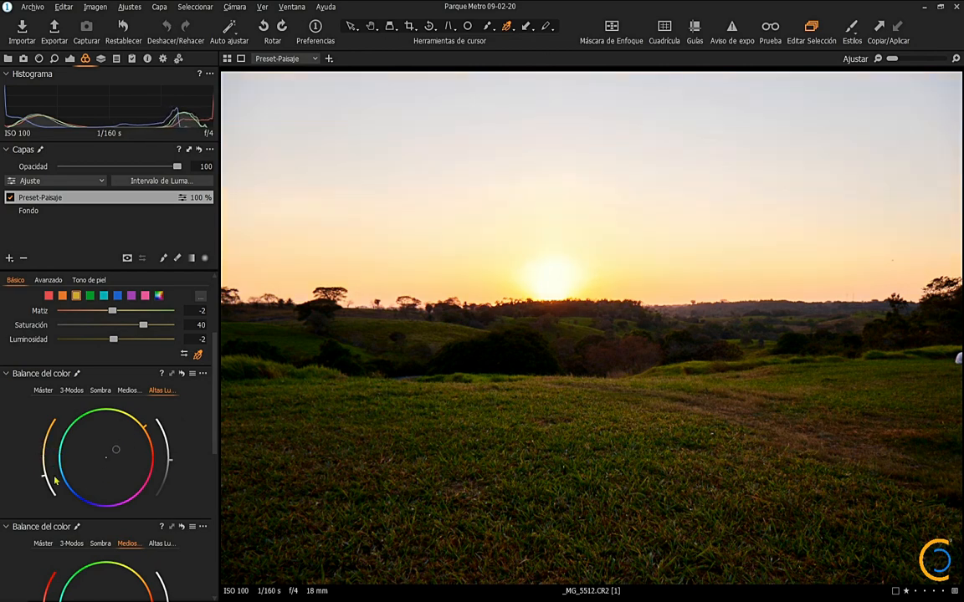
# Step: Tint the midtones towards blue at low saturation with colour balance and lift their brightness slightly
pyautogui.scroll(-1, 92, 481)
pyautogui.moveTo(105, 525); pyautogui.dragTo(71, 548)
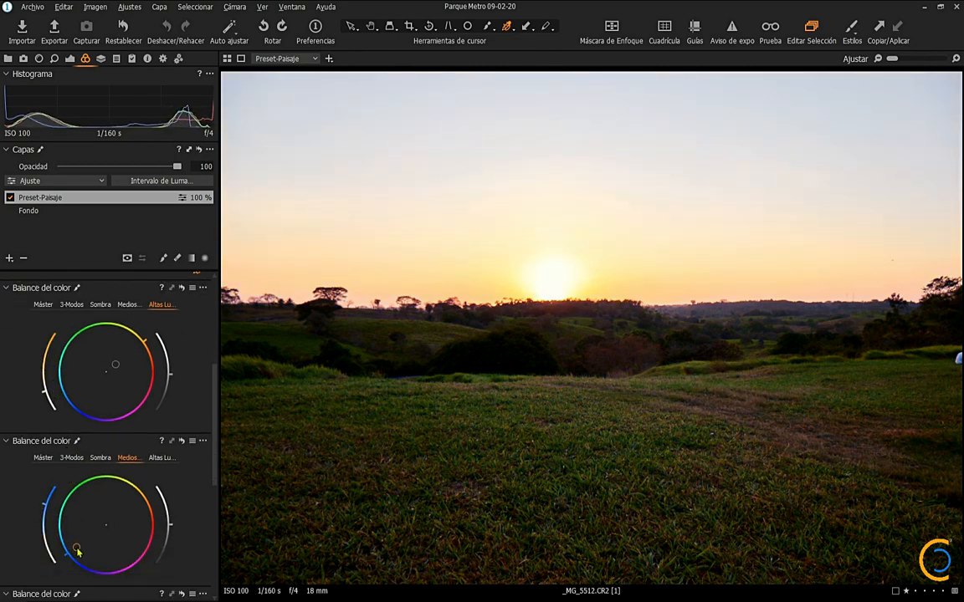
pyautogui.moveTo(48, 504); pyautogui.dragTo(47, 546)
pyautogui.moveTo(169, 527)
pyautogui.mouseDown()
pyautogui.moveTo(162, 494)
pyautogui.moveTo(151, 568)
pyautogui.moveTo(157, 474)
pyautogui.moveTo(162, 523)
pyautogui.mouseUp()
pyautogui.scroll(-1, 47, 495)
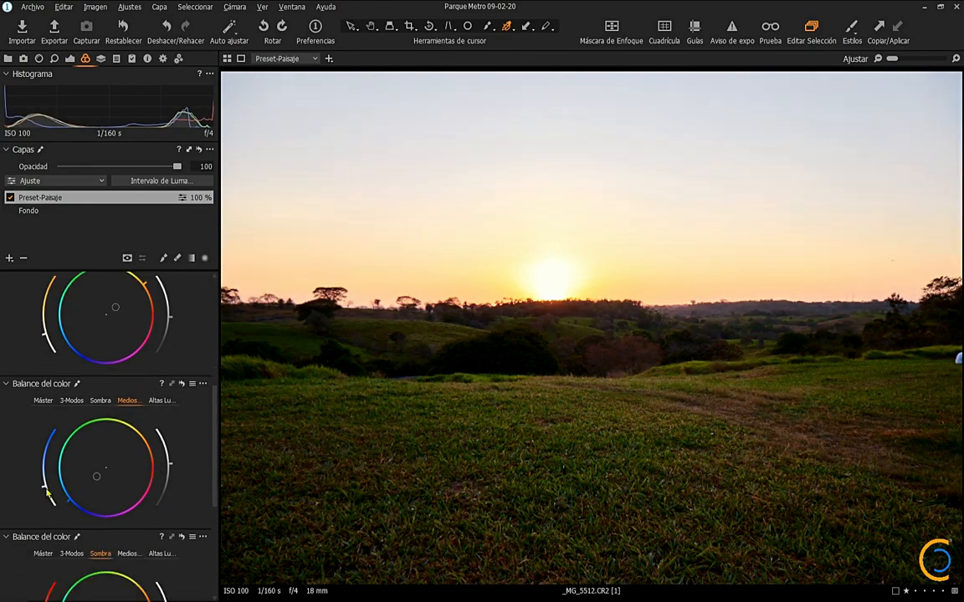
# Step: Tint the shadows towards magenta at low saturation with colour balance and darken them slightly
pyautogui.scroll(-2, 50, 448)
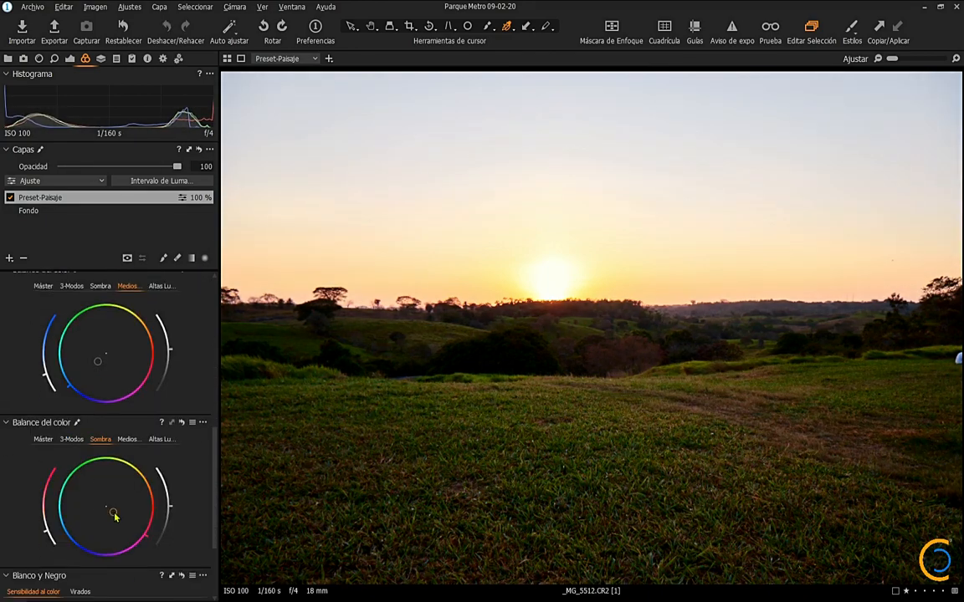
pyautogui.moveTo(105, 505)
pyautogui.mouseDown()
pyautogui.moveTo(119, 542)
pyautogui.moveTo(124, 507)
pyautogui.moveTo(116, 527)
pyautogui.mouseUp()
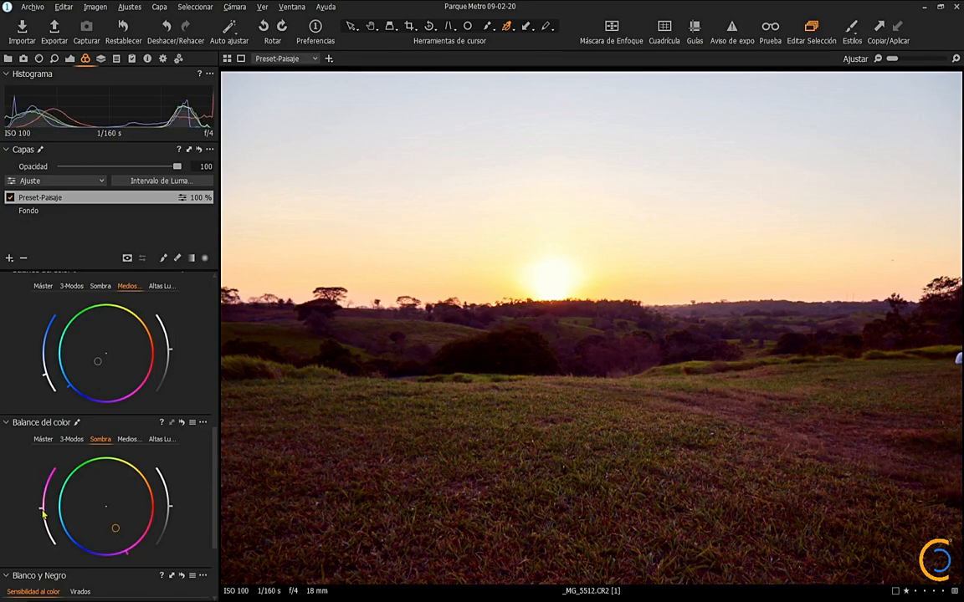
pyautogui.moveTo(44, 509)
pyautogui.mouseDown()
pyautogui.moveTo(57, 555)
pyautogui.moveTo(58, 529)
pyautogui.mouseUp()
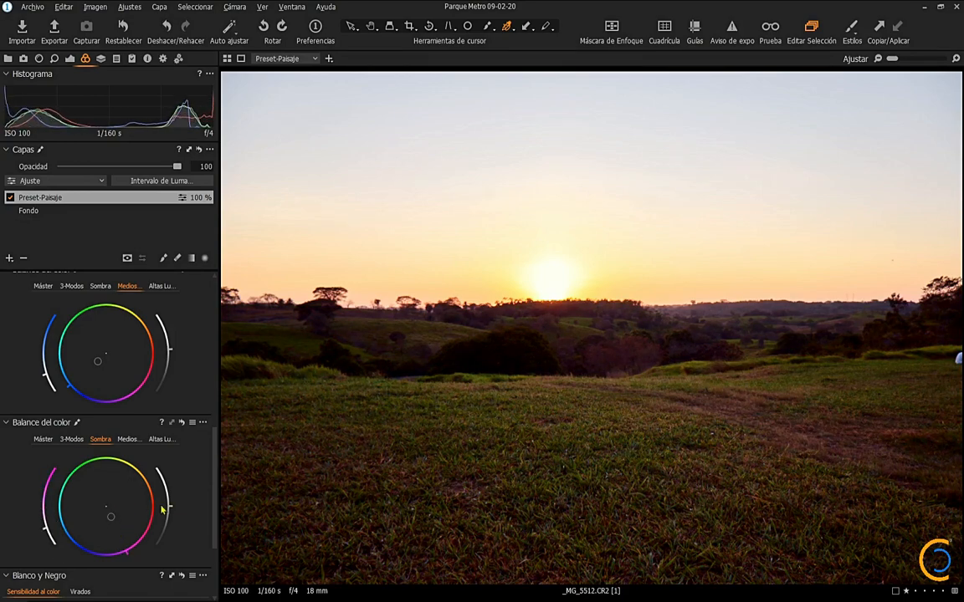
pyautogui.moveTo(169, 506)
pyautogui.mouseDown()
pyautogui.moveTo(176, 472)
pyautogui.moveTo(175, 521)
pyautogui.moveTo(178, 514)
pyautogui.mouseUp()
pyautogui.scroll(-1, 126, 467)
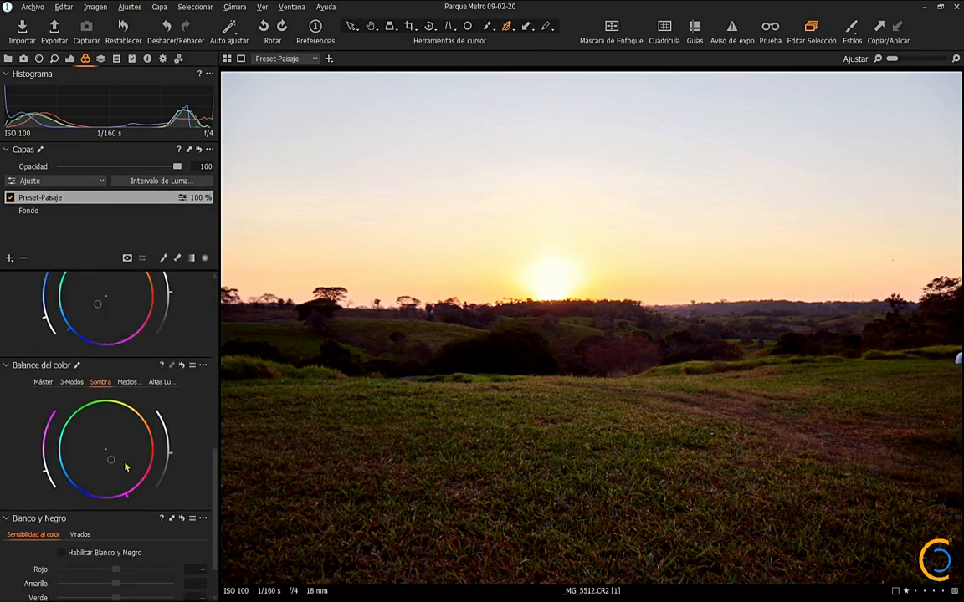
# Step: Compare the photo with the Preset-Paisaje layer switched off and on, leaving the layer enabled
pyautogui.scroll(5, 125, 467)
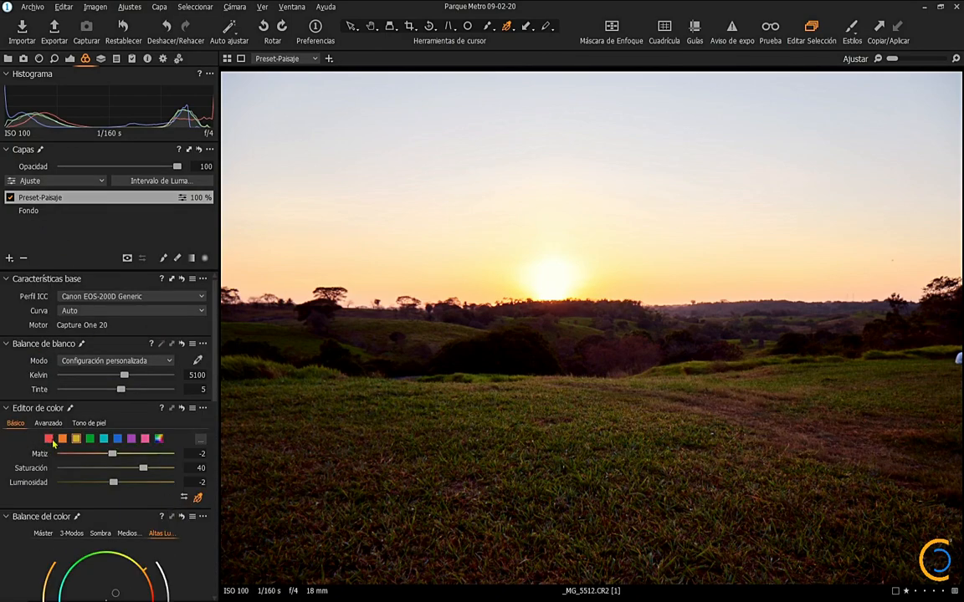
pyautogui.click(51, 440)
pyautogui.click(11, 198)
pyautogui.click(11, 198)
pyautogui.click(11, 198)
pyautogui.click(11, 198)
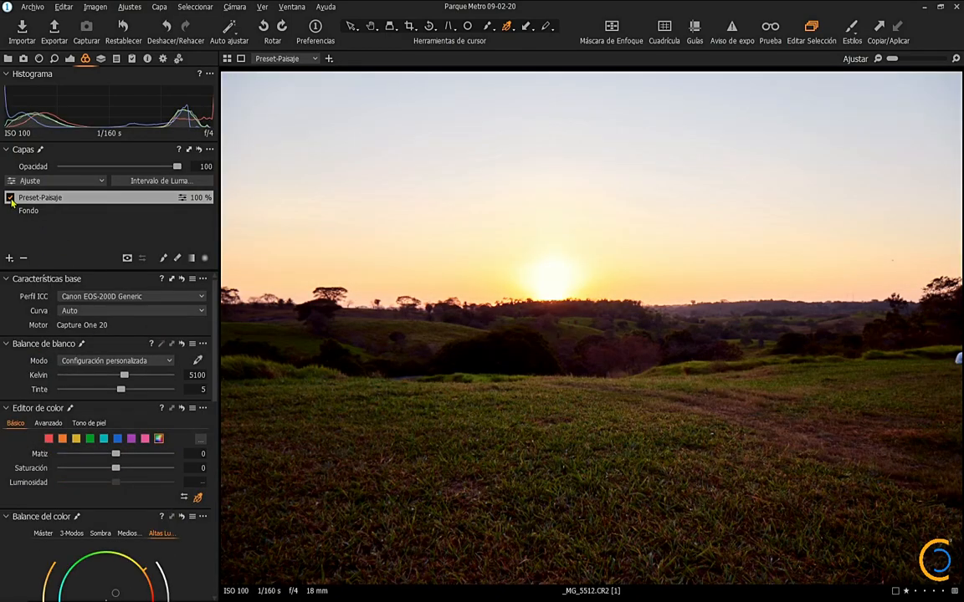
pyautogui.click(11, 198)
pyautogui.click(10, 198)
pyautogui.click(11, 198)
pyautogui.click(10, 198)
pyautogui.click(11, 198)
pyautogui.click(11, 199)
# Step: Reduce the saturation of the magenta shadow tint a little further in the shadows colour balance
pyautogui.scroll(-5, 97, 501)
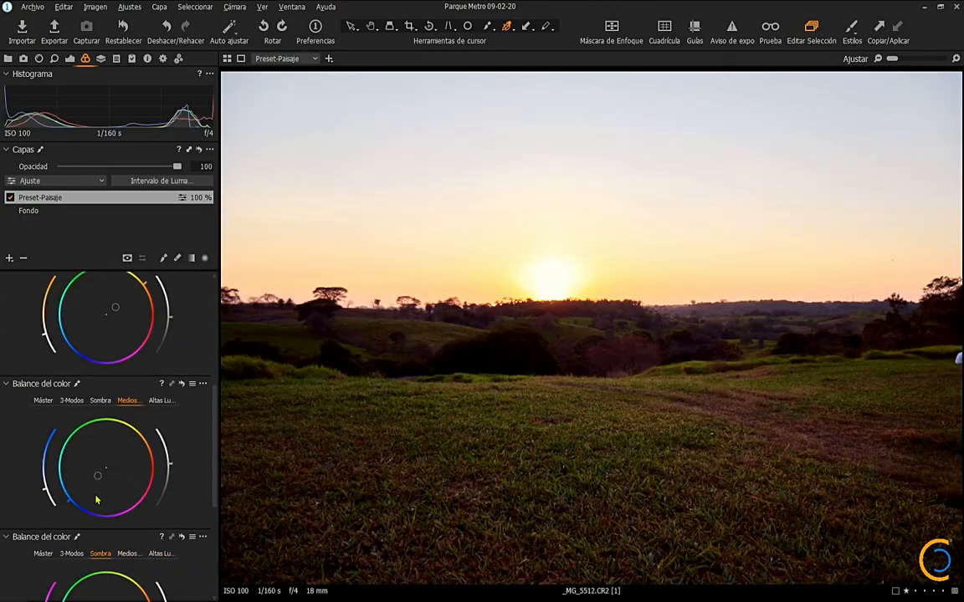
pyautogui.scroll(-3, 96, 500)
pyautogui.moveTo(49, 480); pyautogui.dragTo(49, 485)
pyautogui.scroll(8, 81, 411)
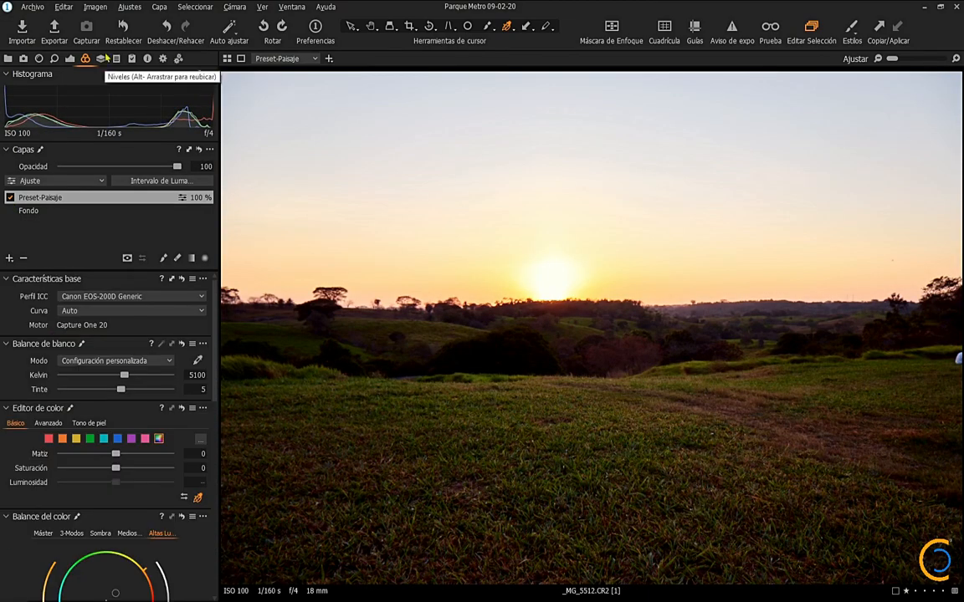
# Step: Set the red channel levels to black point 4, midtone 0,01 and white point 254
pyautogui.click(101, 57)
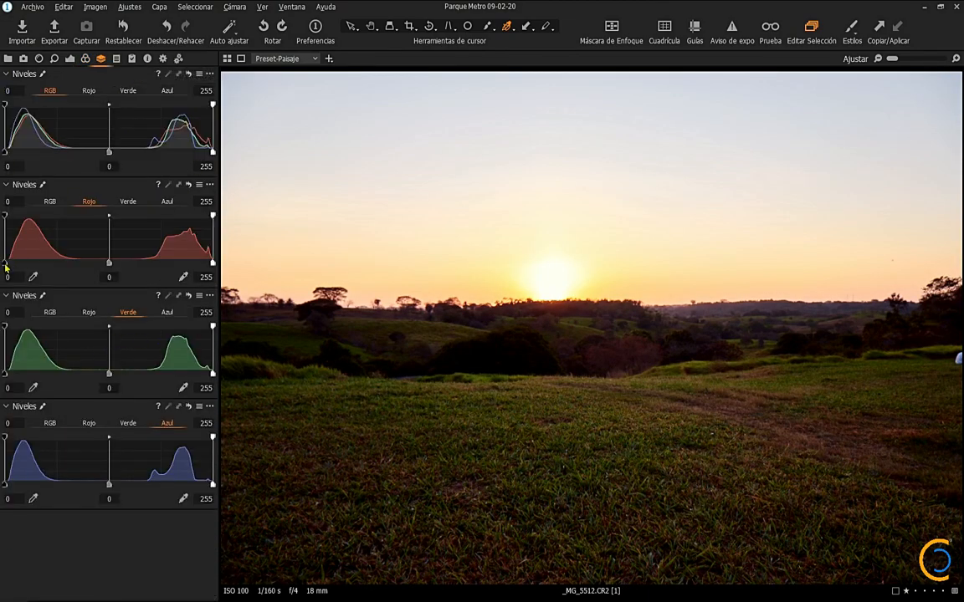
pyautogui.moveTo(5, 264); pyautogui.dragTo(10, 264)
pyautogui.moveTo(108, 265)
pyautogui.mouseDown()
pyautogui.moveTo(94, 272)
pyautogui.moveTo(102, 270)
pyautogui.mouseUp()
pyautogui.moveTo(212, 265); pyautogui.dragTo(209, 293)
# Step: Set the green channel levels to black point 1, midtone 0,01 and white point 254
pyautogui.moveTo(16, 379)
pyautogui.mouseDown()
pyautogui.moveTo(50, 377)
pyautogui.moveTo(10, 380)
pyautogui.mouseUp()
pyautogui.moveTo(106, 375)
pyautogui.mouseDown()
pyautogui.moveTo(135, 379)
pyautogui.moveTo(108, 378)
pyautogui.mouseUp()
pyautogui.moveTo(212, 374); pyautogui.dragTo(207, 381)
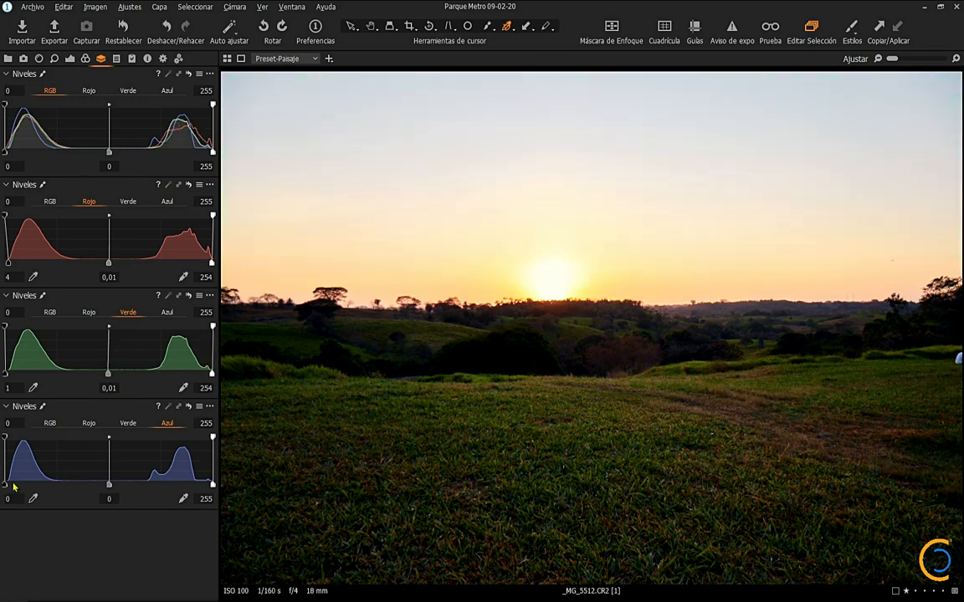
# Step: Set the blue channel levels to black point 4, midtone 0,02 and white point 253
pyautogui.moveTo(14, 487)
pyautogui.mouseDown()
pyautogui.moveTo(65, 485)
pyautogui.moveTo(22, 486)
pyautogui.mouseUp()
pyautogui.moveTo(108, 485)
pyautogui.mouseDown()
pyautogui.moveTo(67, 486)
pyautogui.moveTo(99, 491)
pyautogui.mouseUp()
pyautogui.moveTo(213, 484); pyautogui.dragTo(205, 494)
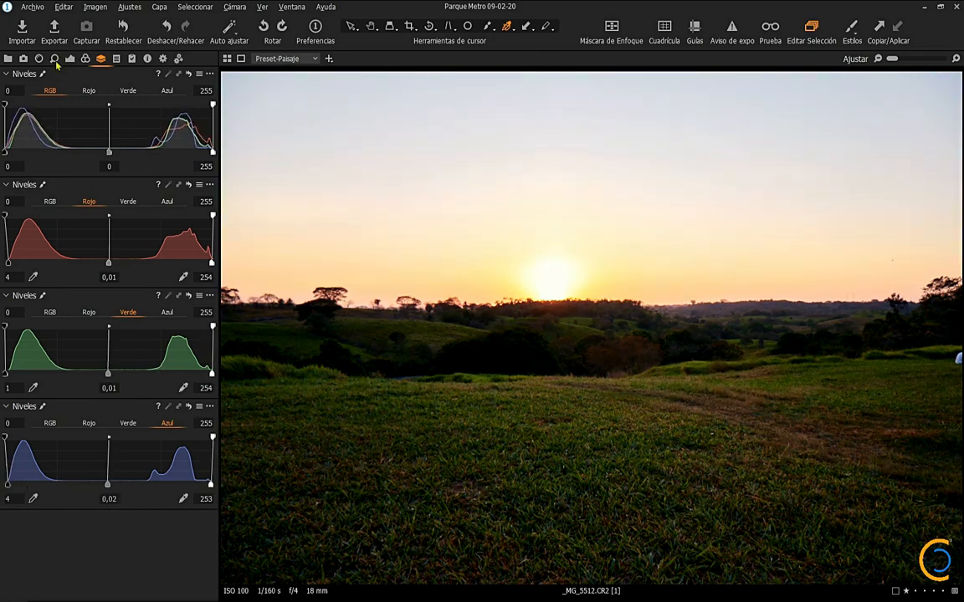
# Step: Shape the RGB curve into a gentle S with an anchored midpoint, lowered shadows and raised highlights, keeping the endpoints in the corners
pyautogui.click(116, 59)
pyautogui.click(51, 89)
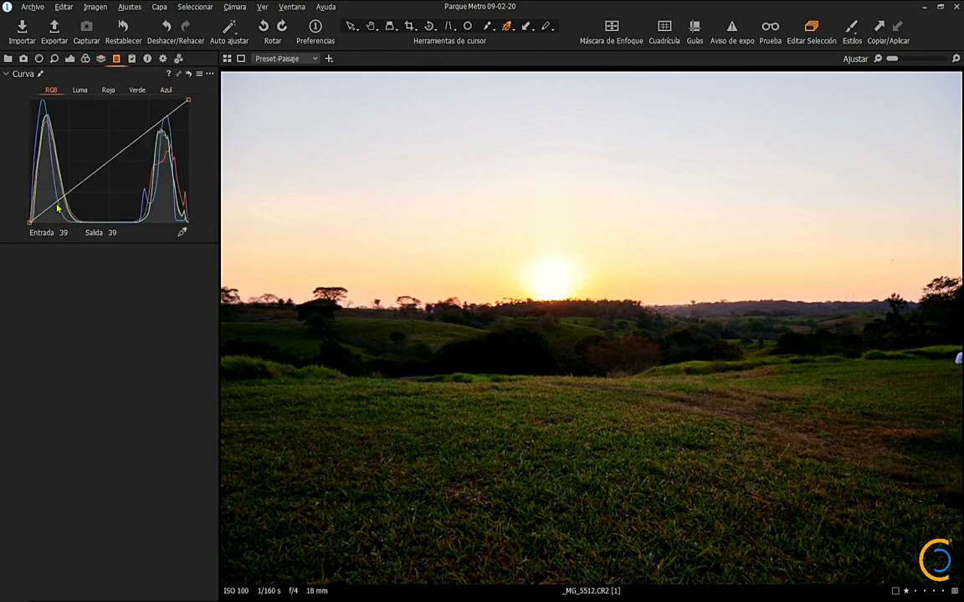
pyautogui.click(109, 161)
pyautogui.moveTo(68, 194)
pyautogui.mouseDown()
pyautogui.moveTo(79, 213)
pyautogui.moveTo(73, 208)
pyautogui.mouseUp()
pyautogui.moveTo(148, 132); pyautogui.dragTo(143, 124)
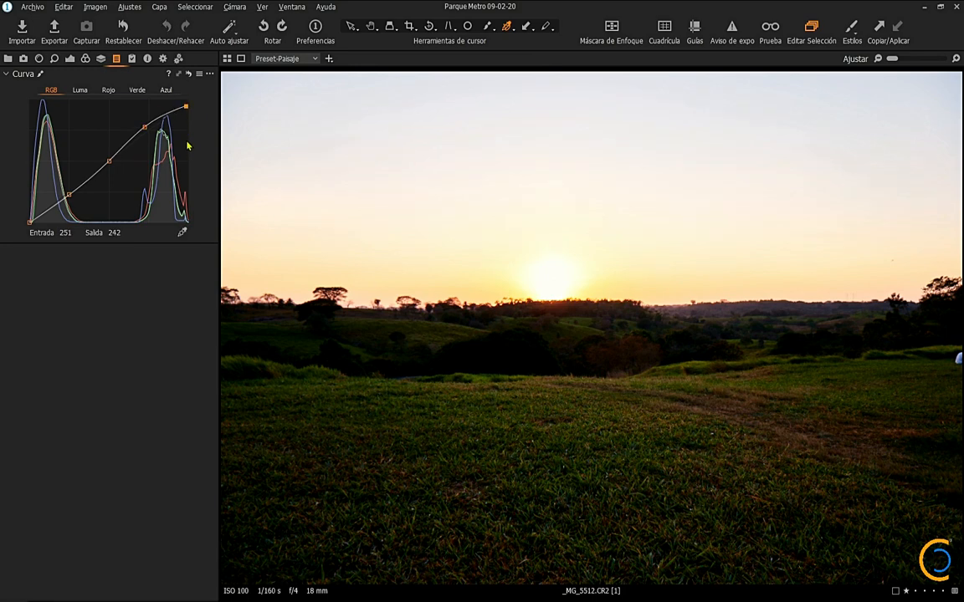
pyautogui.moveTo(189, 100)
pyautogui.mouseDown()
pyautogui.moveTo(166, 100)
pyautogui.moveTo(193, 177)
pyautogui.moveTo(189, 99)
pyautogui.mouseUp()
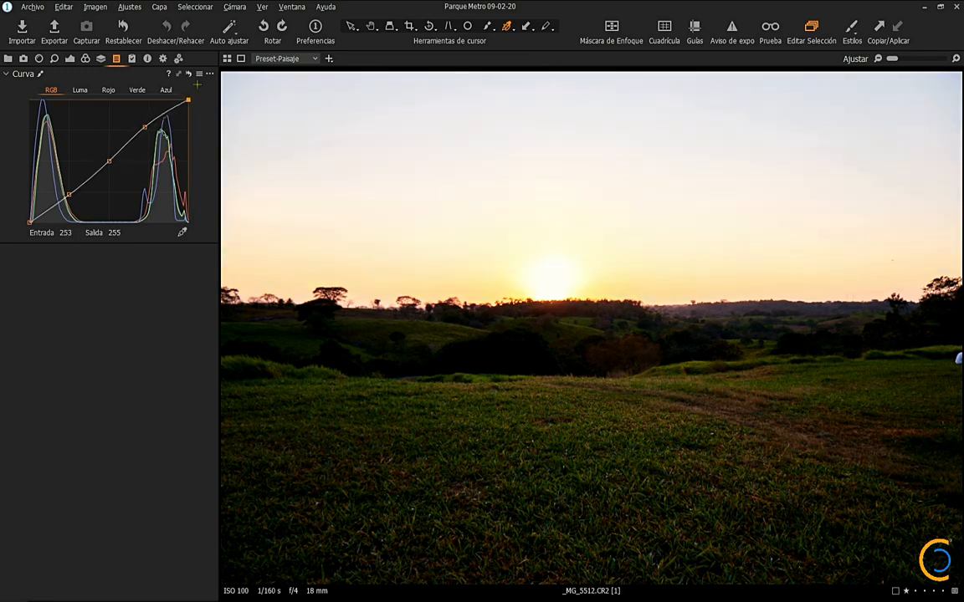
pyautogui.moveTo(29, 222); pyautogui.dragTo(6, 241)
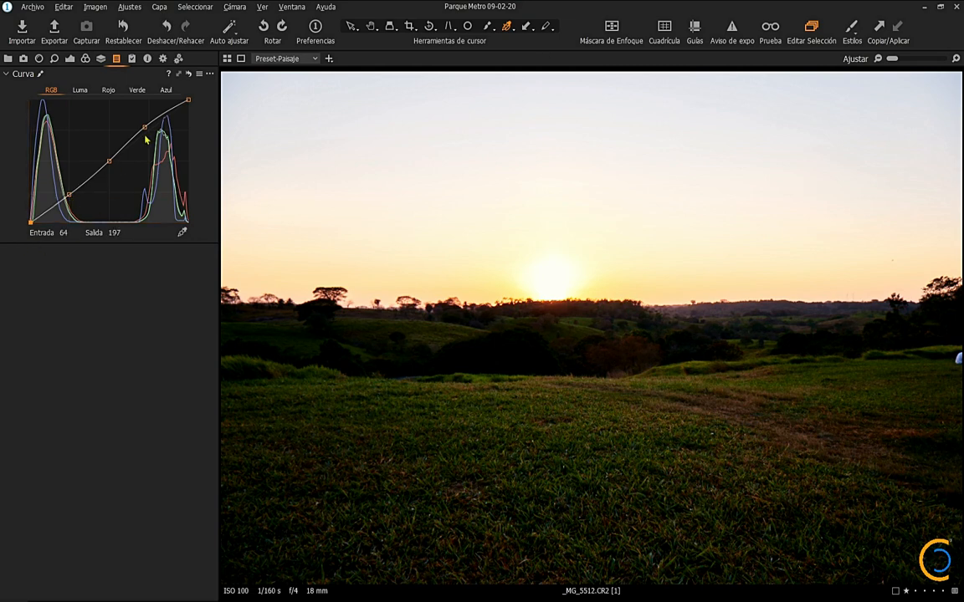
# Step: Refine the RGB curve by lowering the highlights point to input 197, output 184 and slightly raising the shadows point
pyautogui.moveTo(70, 196); pyautogui.dragTo(61, 199)
pyautogui.moveTo(145, 127)
pyautogui.mouseDown()
pyautogui.moveTo(142, 144)
pyautogui.moveTo(151, 140)
pyautogui.mouseUp()
pyautogui.moveTo(177, 184); pyautogui.dragTo(174, 156)
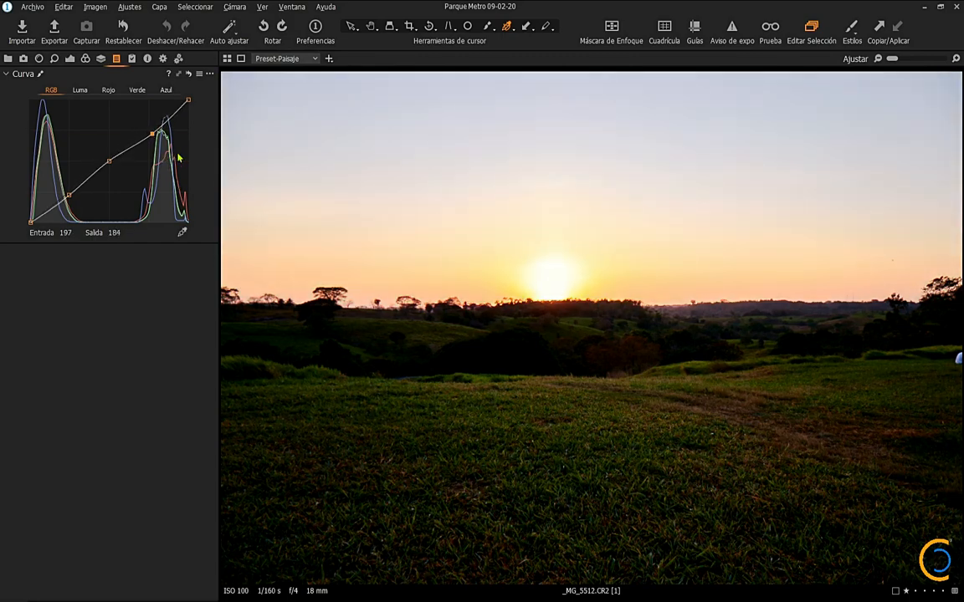
pyautogui.moveTo(68, 195); pyautogui.dragTo(65, 189)
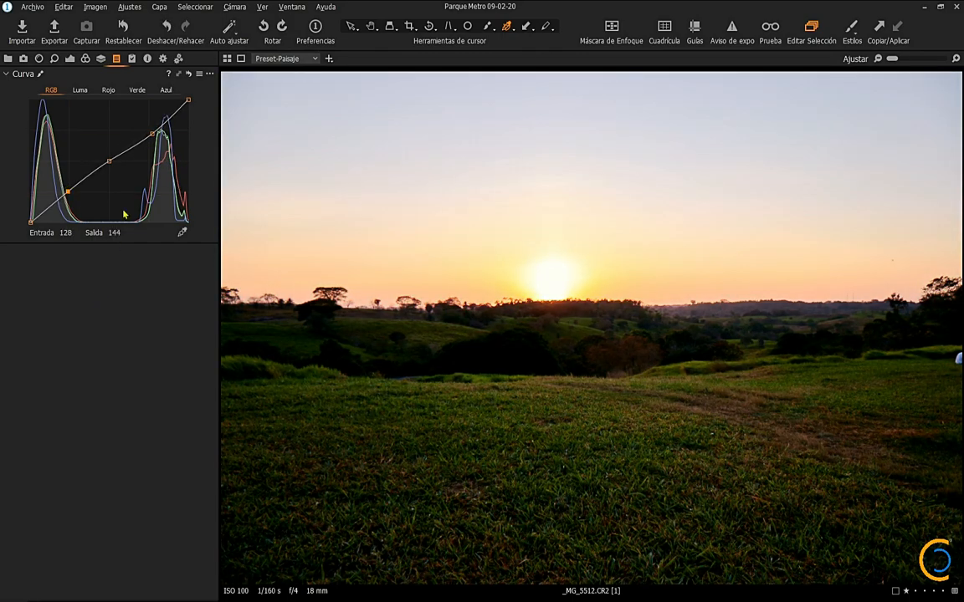
# Step: Toggle the Preset-Paisaje layer off and on to compare the photo with and without its adjustments
pyautogui.click(99, 59)
pyautogui.click(8, 58)
pyautogui.click(69, 58)
pyautogui.click(10, 197)
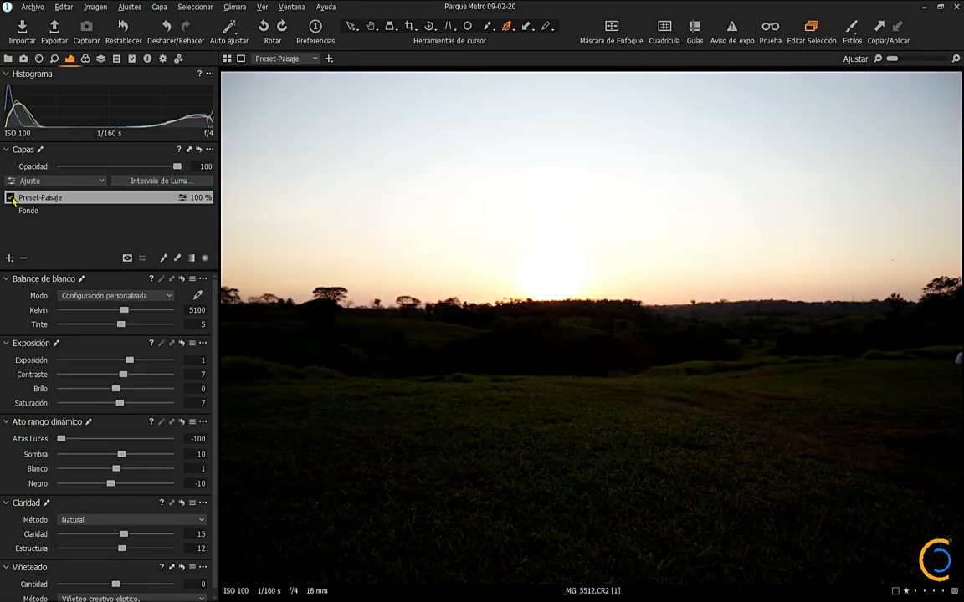
pyautogui.click(10, 198)
pyautogui.click(11, 199)
pyautogui.click(11, 199)
pyautogui.rightClick(95, 199)
pyautogui.click(205, 349)
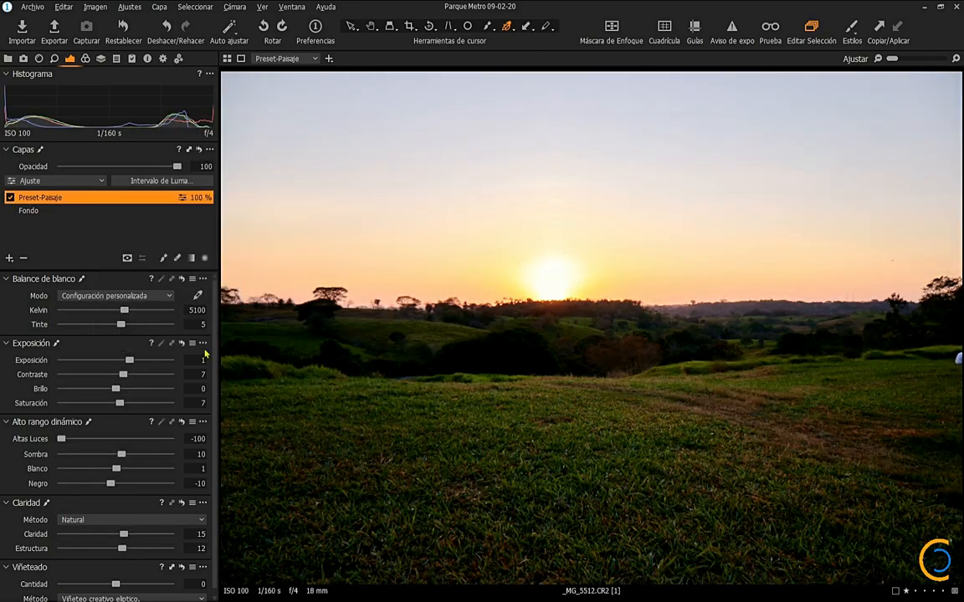
# Step: Compare the graded and unedited variants of _MG_5512 together in the viewer with the thumbnail browser hidden
pyautogui.hotkey('ctrl', 'b')
pyautogui.click(228, 57)
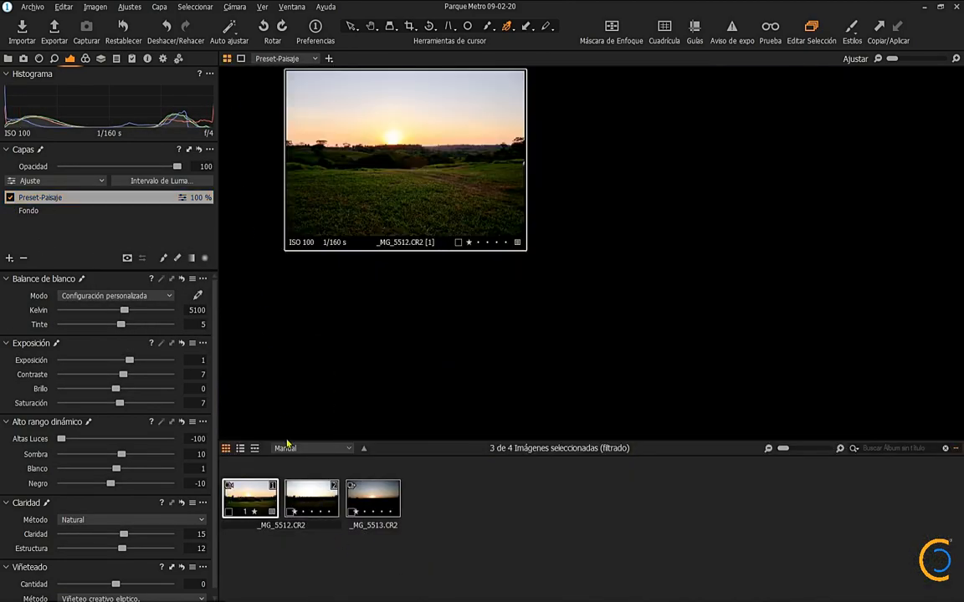
pyautogui.keyDown('ctrl'); pyautogui.click(323, 507); pyautogui.keyUp('ctrl')
pyautogui.keyDown('ctrl'); pyautogui.click(323, 507); pyautogui.keyUp('ctrl')
pyautogui.click(270, 508)
pyautogui.keyDown('ctrl'); pyautogui.click(316, 506); pyautogui.keyUp('ctrl')
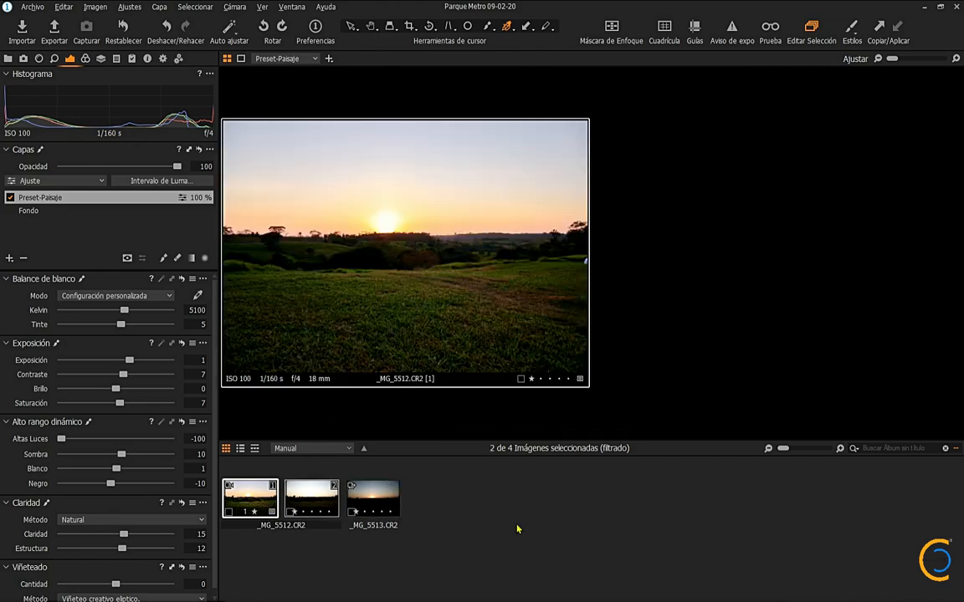
pyautogui.hotkey('ctrl', 'b')
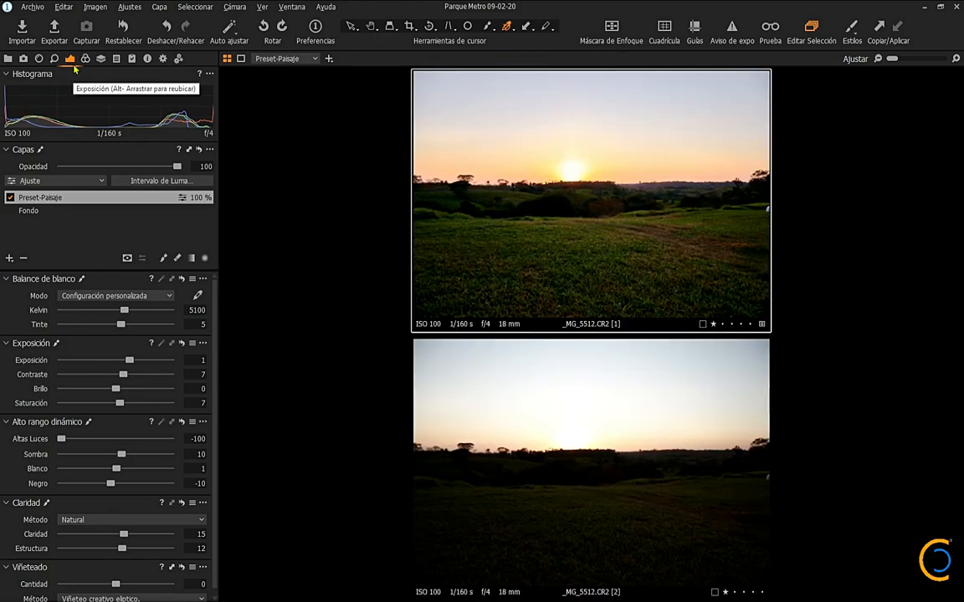
pyautogui.rightClick(81, 199)
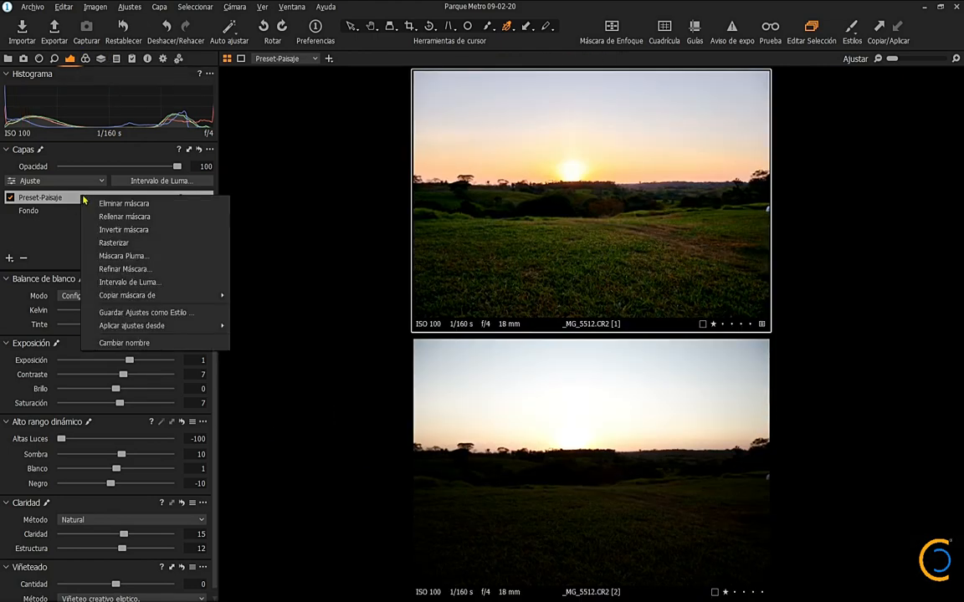
pyautogui.click(158, 314)
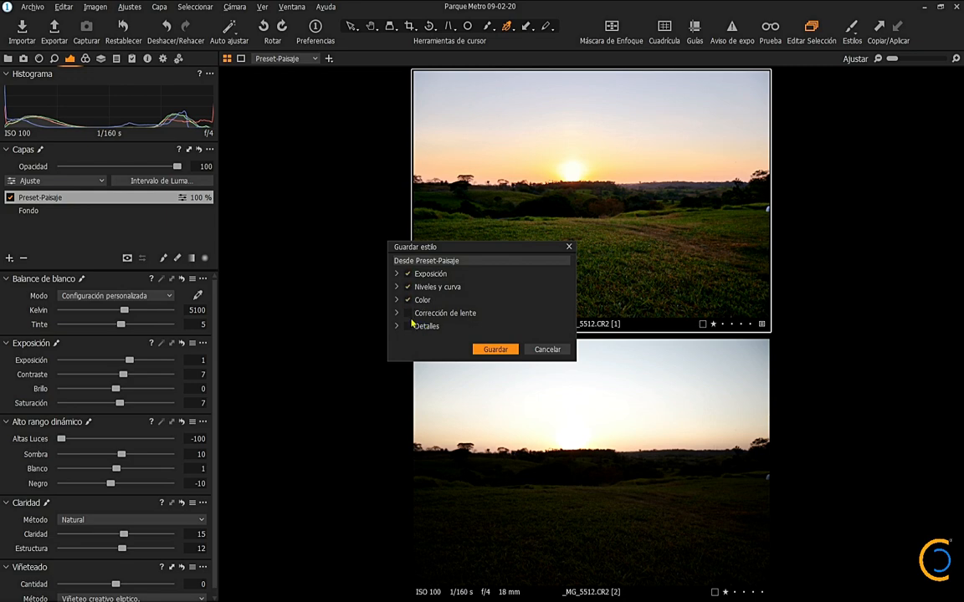
pyautogui.press('Return')
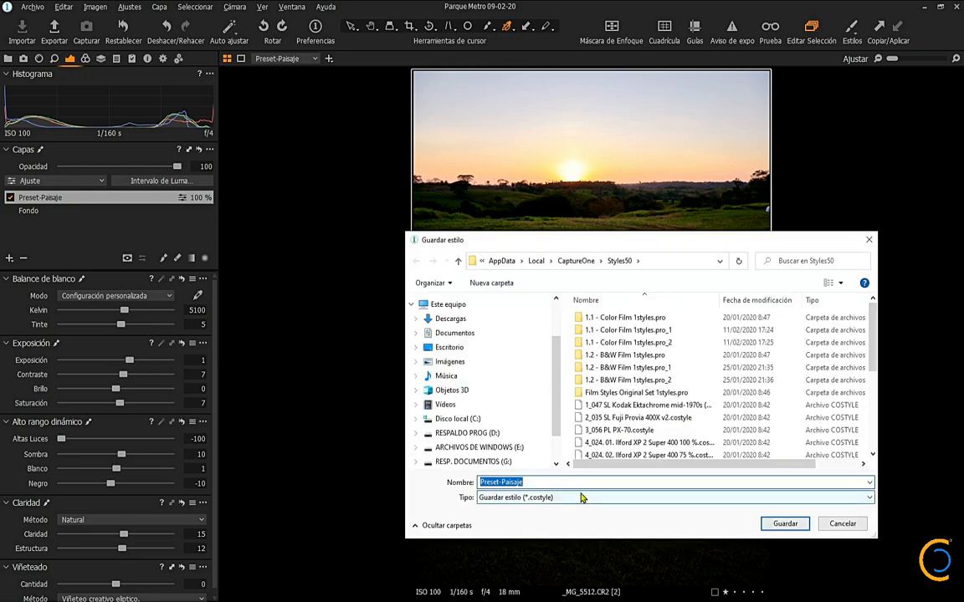
pyautogui.click(537, 483)
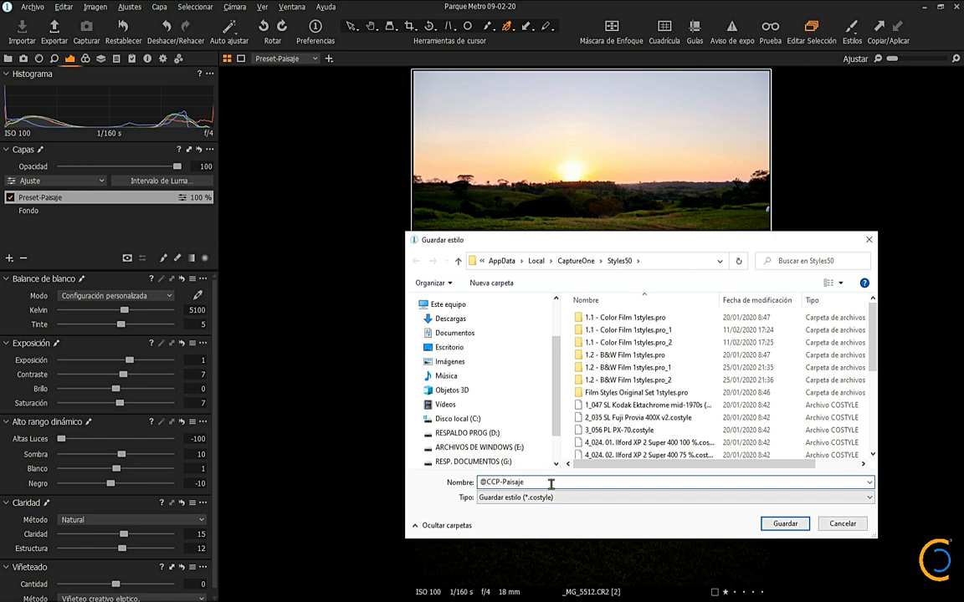
pyautogui.scroll(-5, 714, 426)
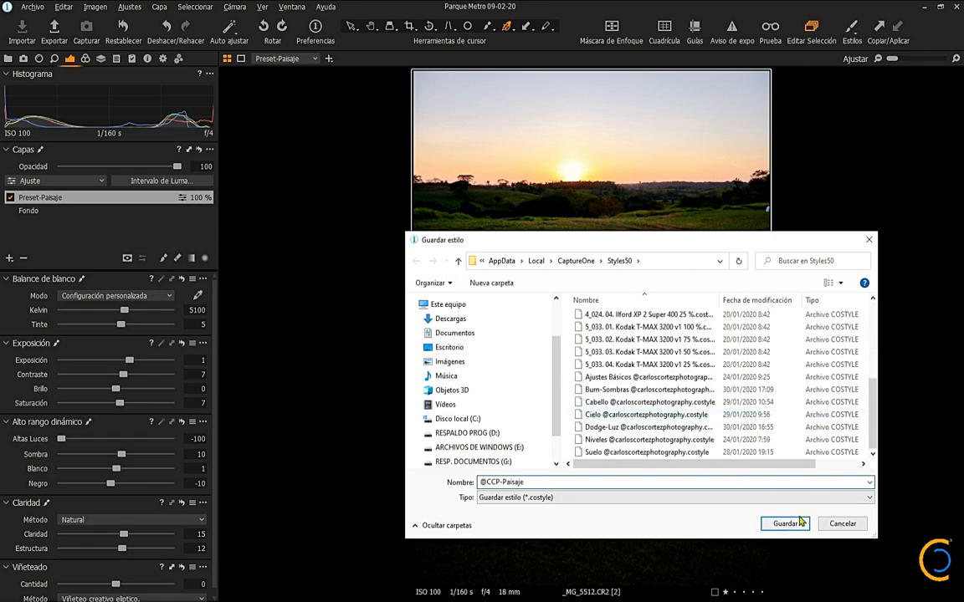
pyautogui.click(784, 524)
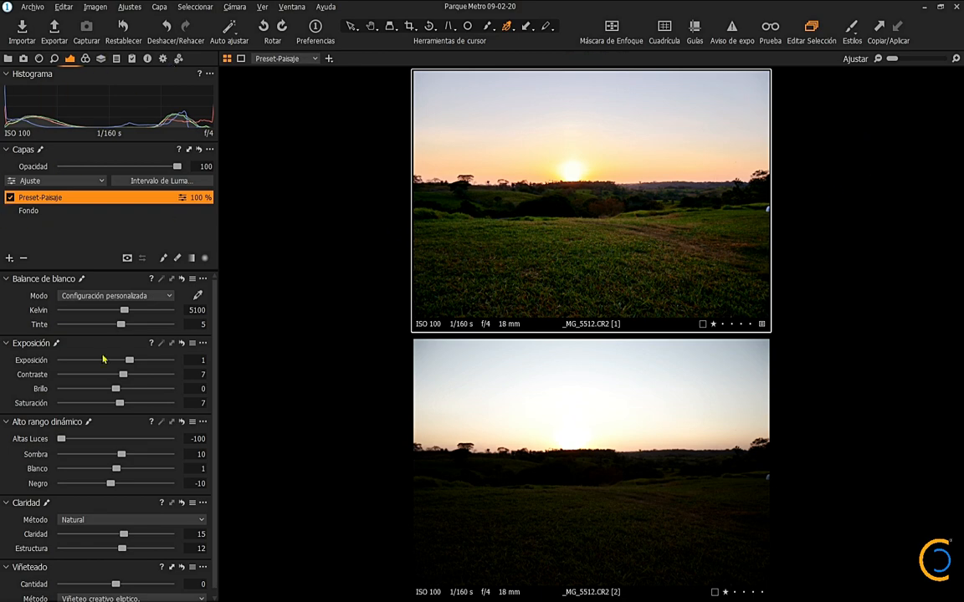
# Step: Examine both _MG_5512 variants enlarged side by side without the adjustment tools, then restore the workspace
pyautogui.hotkey('ctrl', 't')
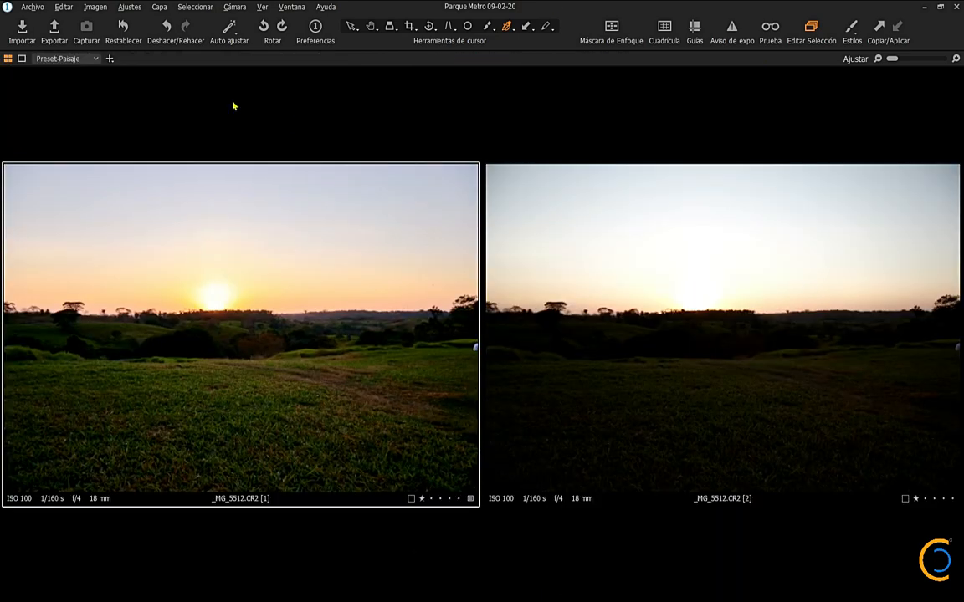
pyautogui.click(10, 58)
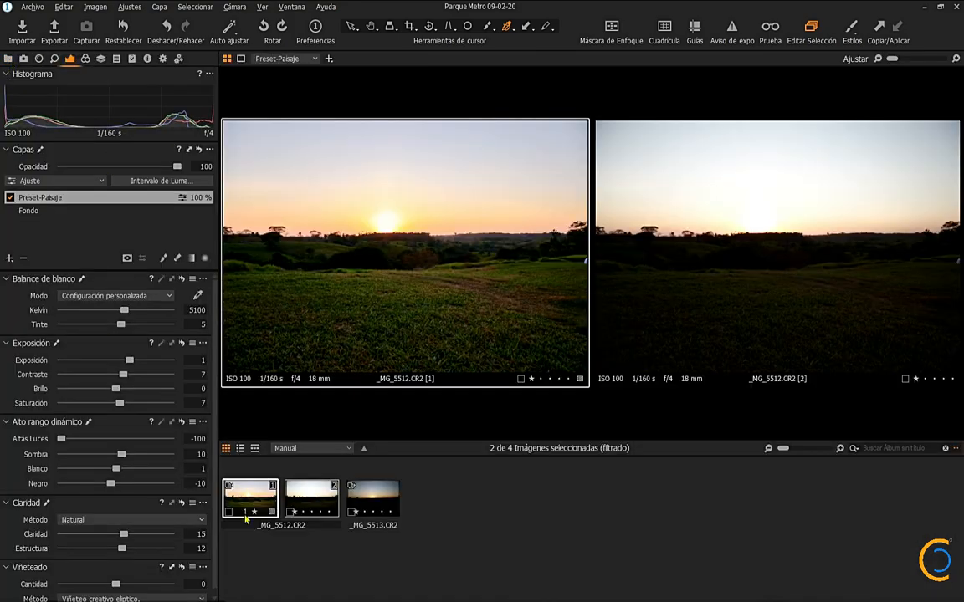
# Step: Crop the graded _MG_5512 variant to about 6094 × 3947 px, excluding the white object at its right edge
pyautogui.click(247, 519)
pyautogui.press('c')
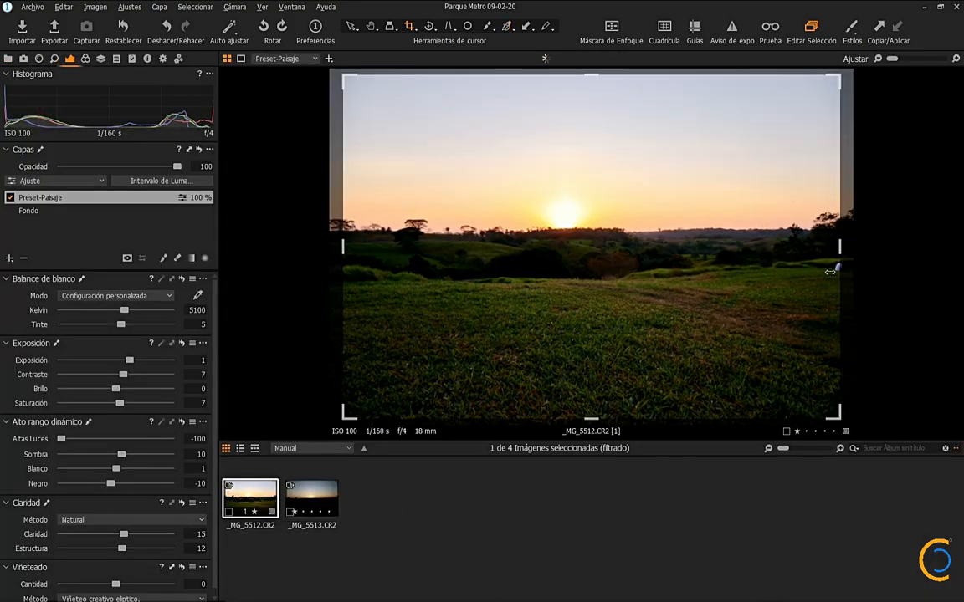
pyautogui.moveTo(834, 260)
pyautogui.mouseDown()
pyautogui.moveTo(841, 253)
pyautogui.moveTo(832, 259)
pyautogui.mouseUp()
pyautogui.moveTo(344, 246); pyautogui.dragTo(328, 245)
pyautogui.moveTo(583, 71); pyautogui.dragTo(583, 76)
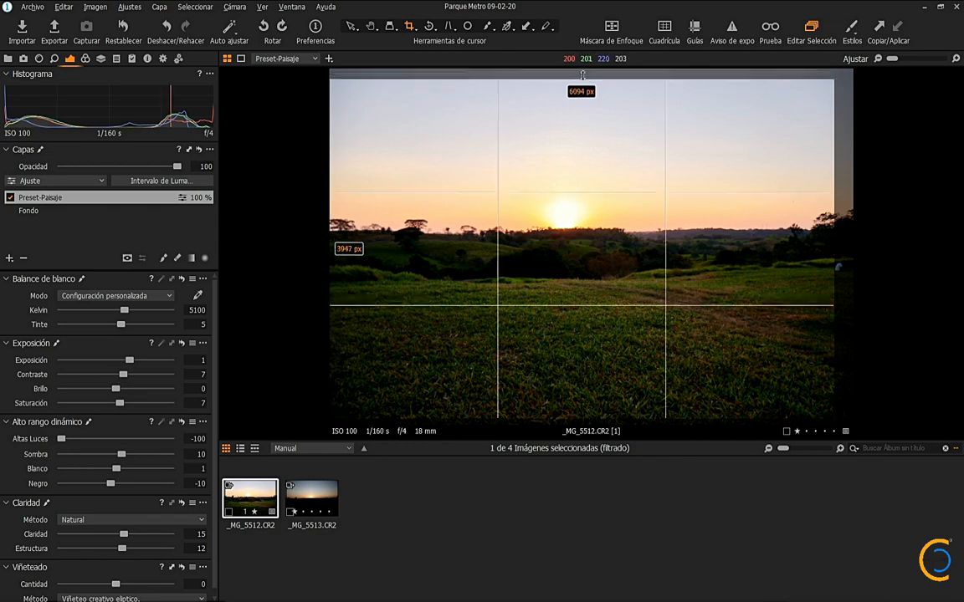
pyautogui.press('h')
pyautogui.click(314, 500)
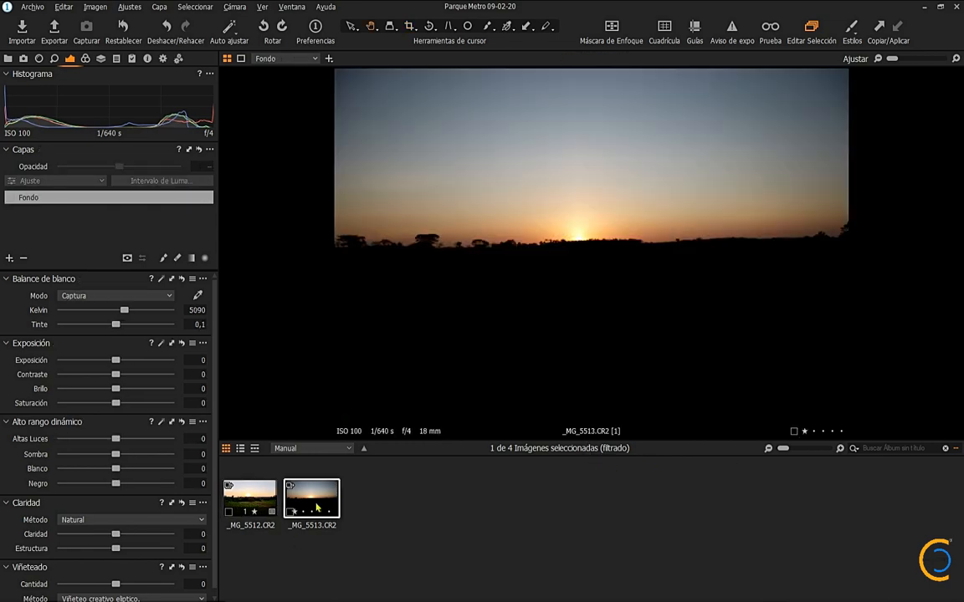
pyautogui.click(131, 59)
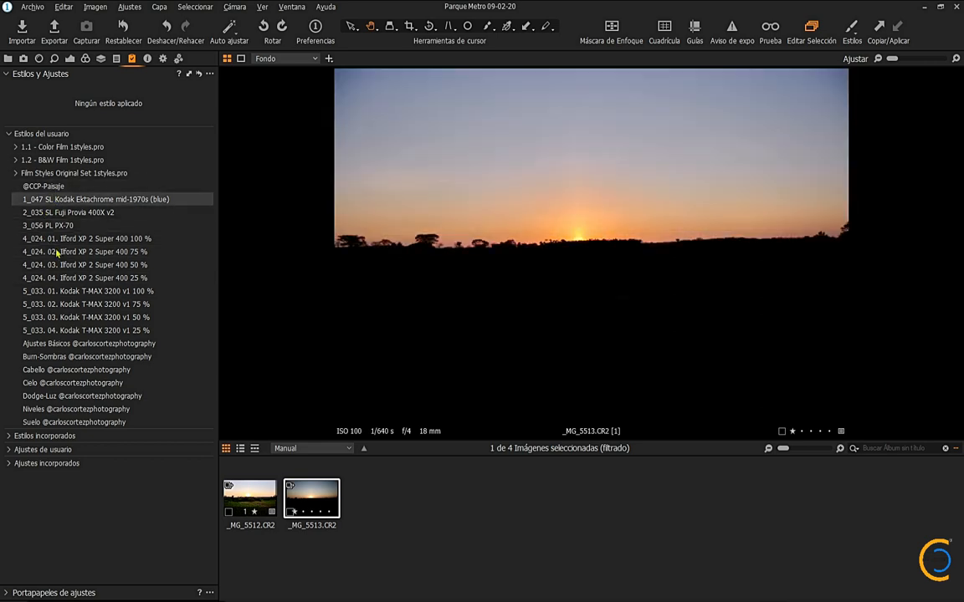
pyautogui.click(289, 487)
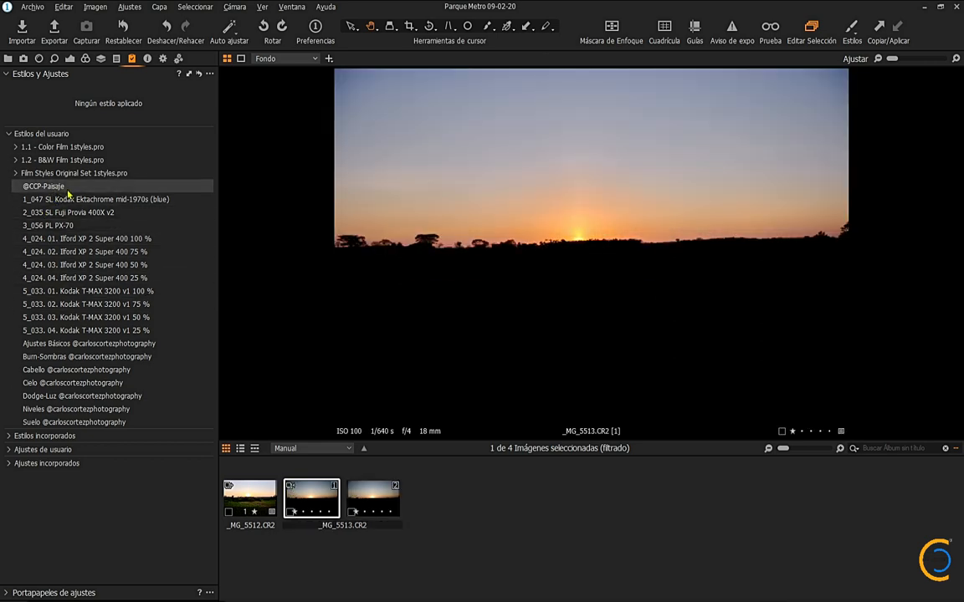
pyautogui.rightClick(69, 195)
pyautogui.click(92, 224)
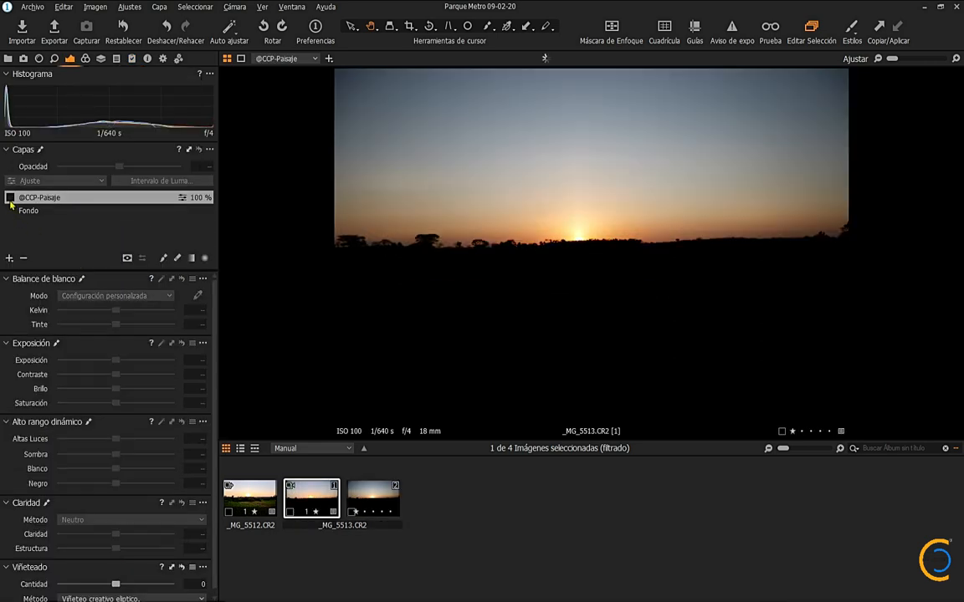
# Step: Compare the styled and unedited variants of _MG_5513 side by side, then return to the styled one alone
pyautogui.keyDown('ctrl'); pyautogui.click(364, 494); pyautogui.keyUp('ctrl')
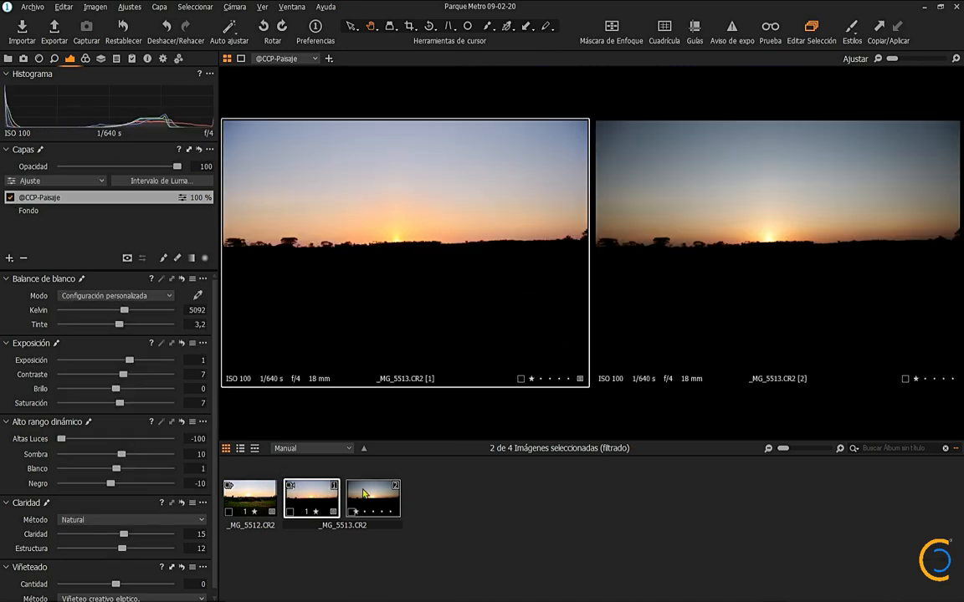
pyautogui.click(324, 501)
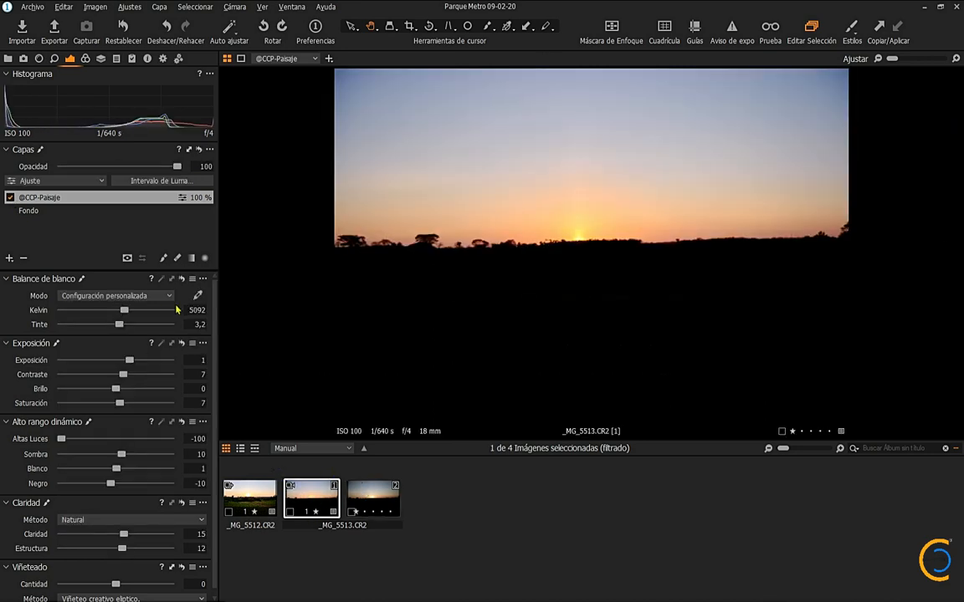
pyautogui.click(9, 257)
pyautogui.click(52, 267)
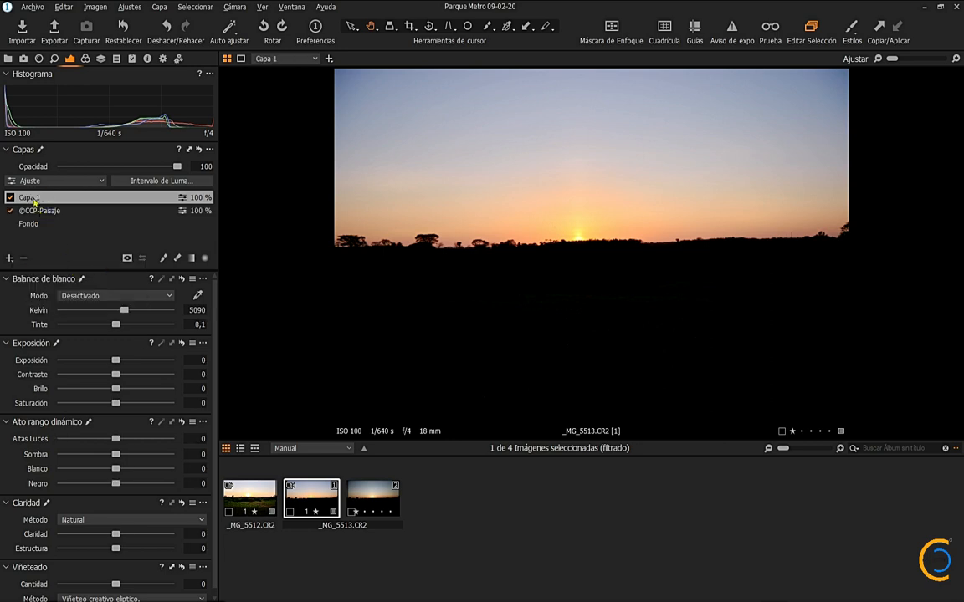
pyautogui.write('Suelo-Luz')
pyautogui.press('Return')
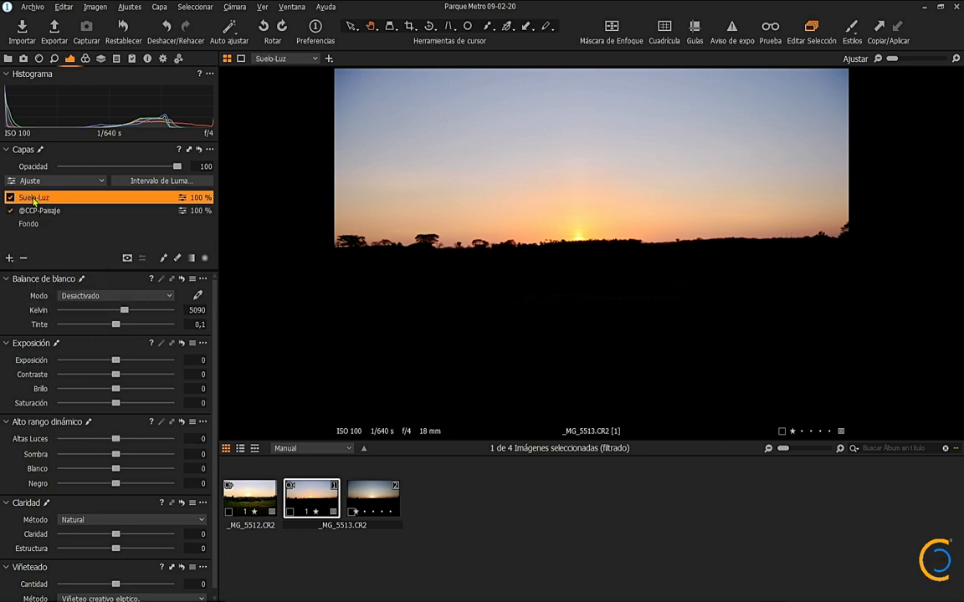
pyautogui.click(162, 181)
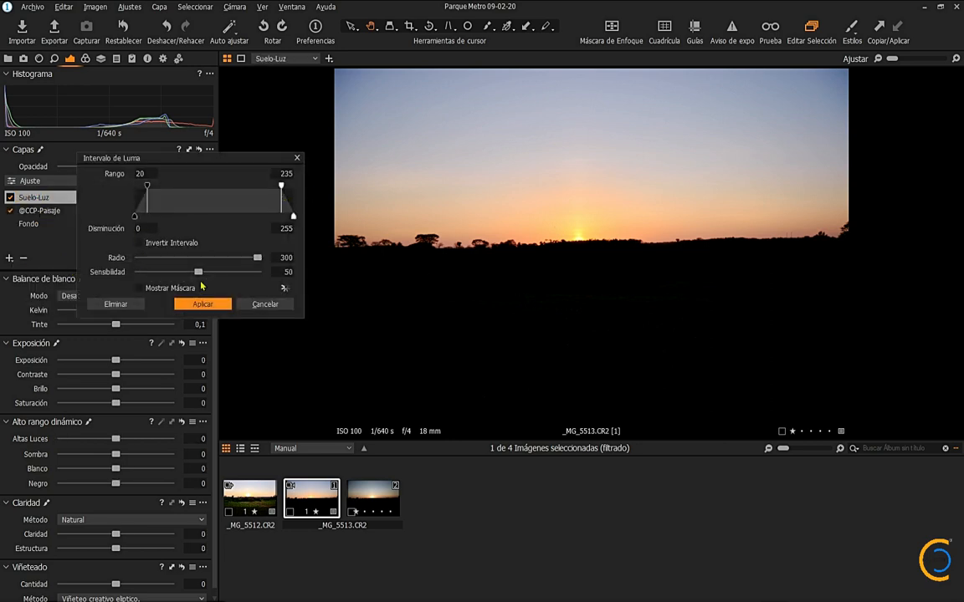
pyautogui.click(139, 290)
pyautogui.moveTo(199, 272); pyautogui.dragTo(359, 256)
pyautogui.click(297, 158)
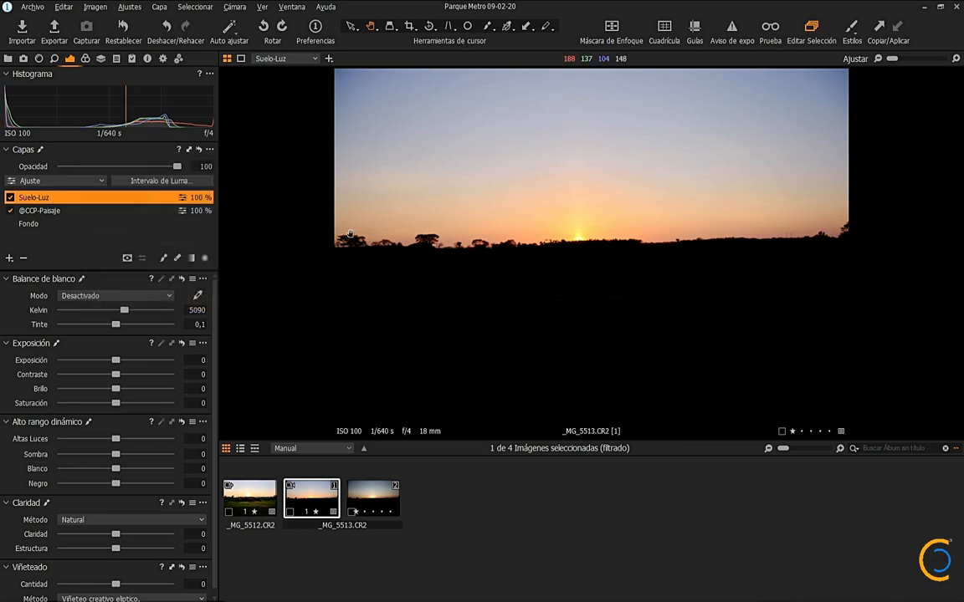
pyautogui.click(160, 181)
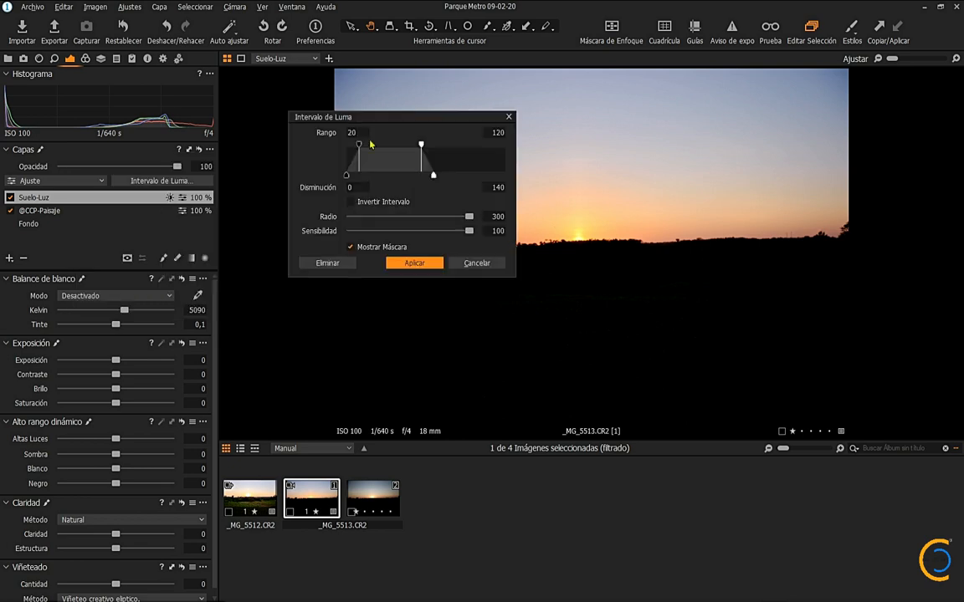
pyautogui.moveTo(351, 118); pyautogui.dragTo(244, 227)
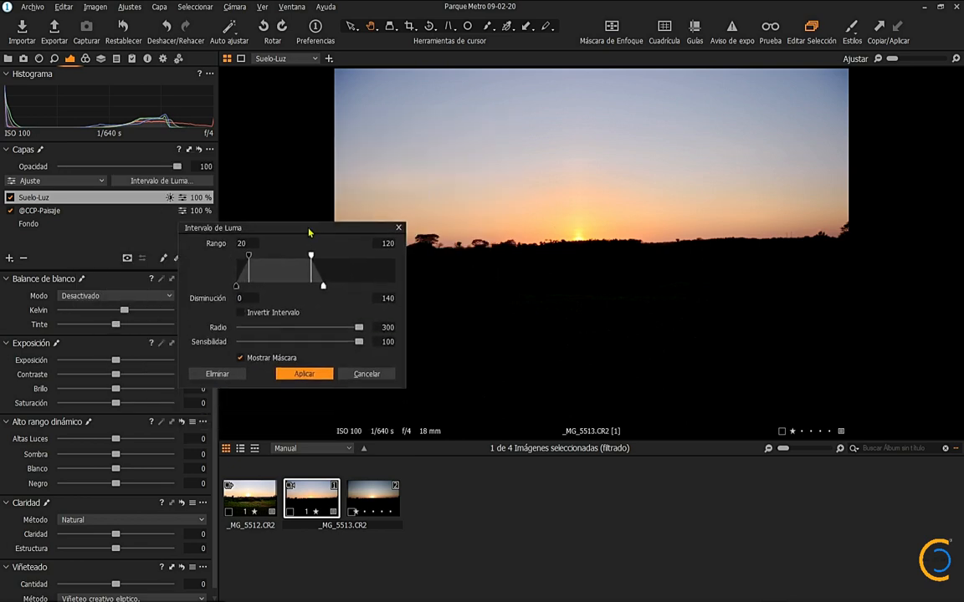
pyautogui.click(338, 369)
# Step: Fill the Suelo-Luz layer's mask and restrict it with luma range 20–57, falloff 0–62, radius 300 and sensitivity 100
pyautogui.rightClick(69, 199)
pyautogui.click(111, 231)
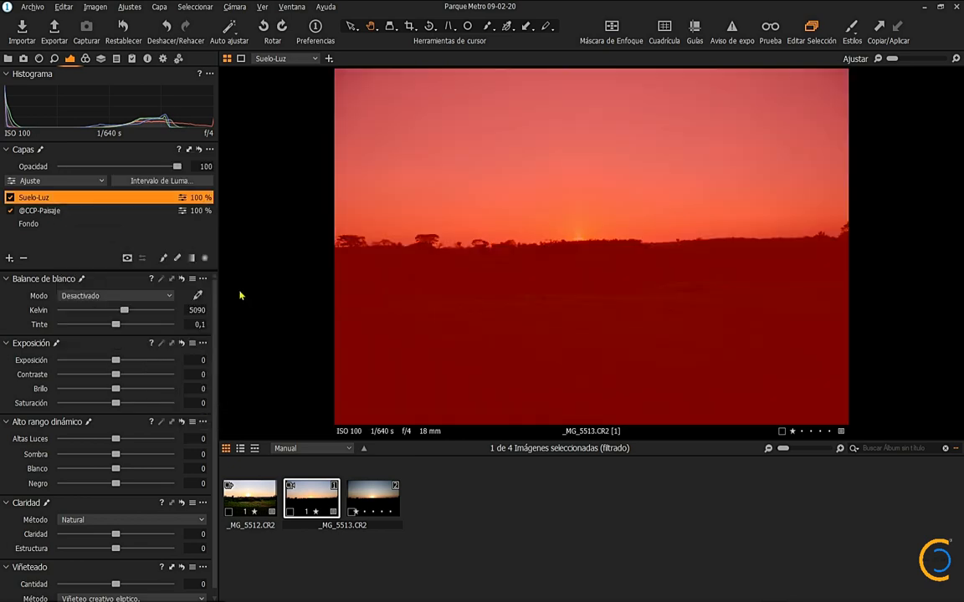
pyautogui.click(162, 180)
pyautogui.moveTo(328, 195); pyautogui.dragTo(296, 162)
pyautogui.moveTo(235, 256); pyautogui.dragTo(355, 256)
pyautogui.moveTo(377, 182); pyautogui.dragTo(306, 186)
pyautogui.moveTo(299, 160); pyautogui.dragTo(232, 157)
pyautogui.moveTo(243, 185); pyautogui.dragTo(201, 189)
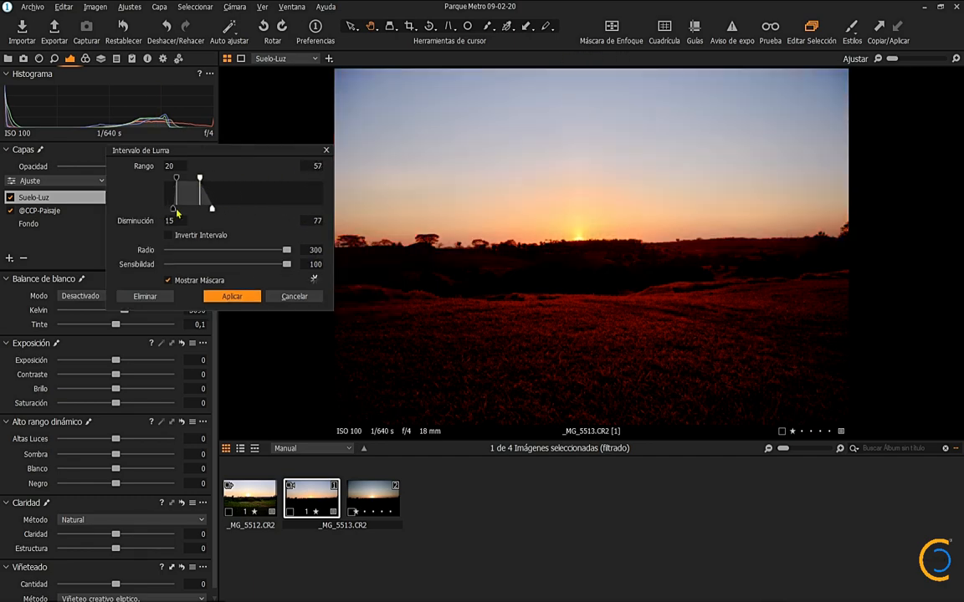
pyautogui.moveTo(214, 209); pyautogui.dragTo(204, 209)
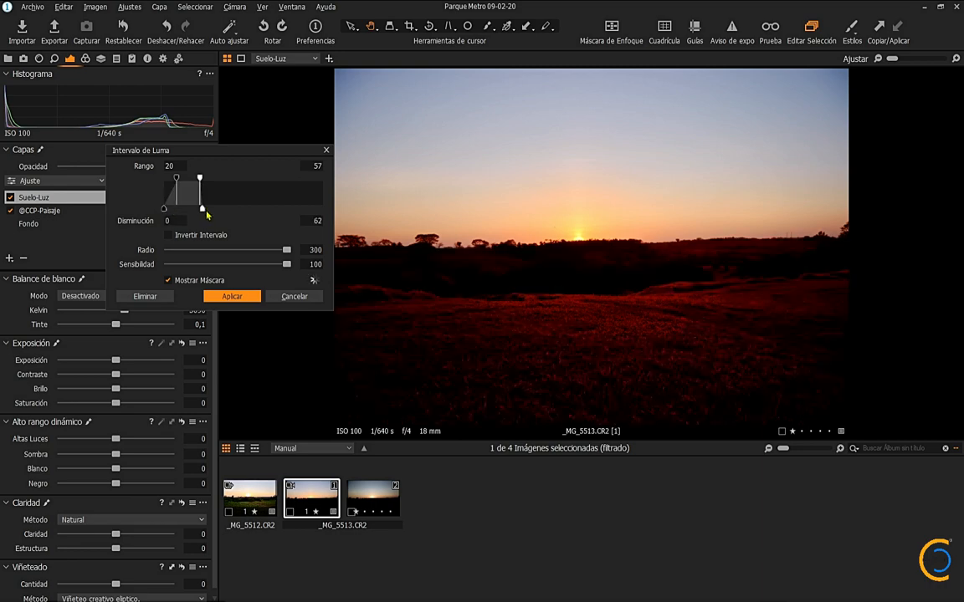
pyautogui.press('Return')
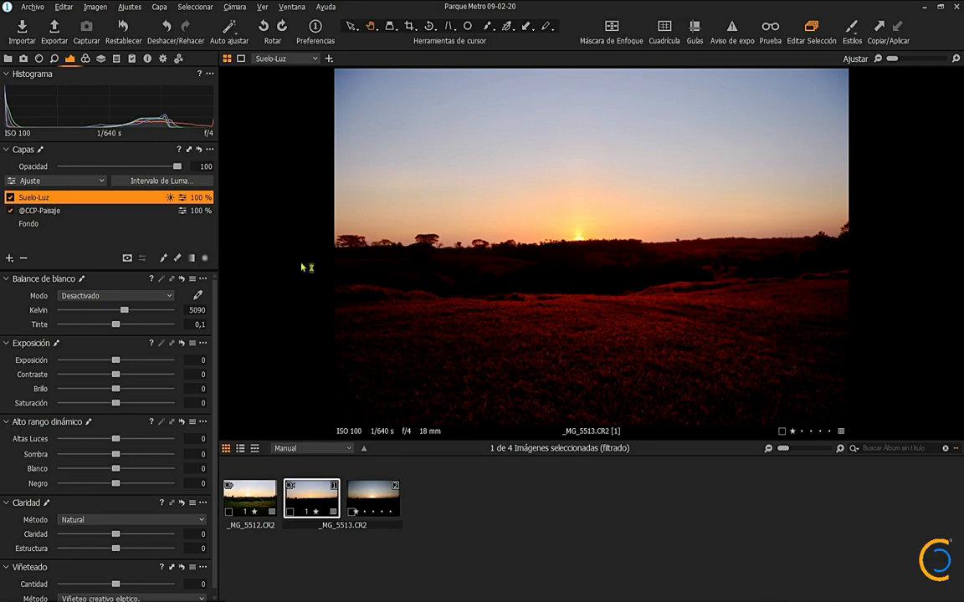
# Step: Rename the Suelo-Luz layer as Suelo-Luz-Paisajes Oscuros and set its exposure to 1,8
pyautogui.doubleClick(36, 197)
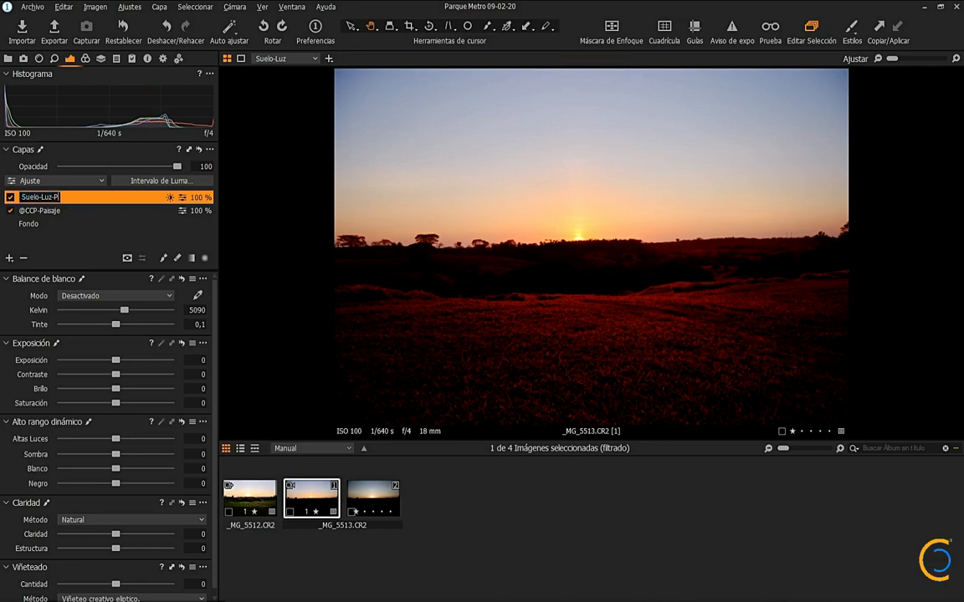
pyautogui.press('Return')
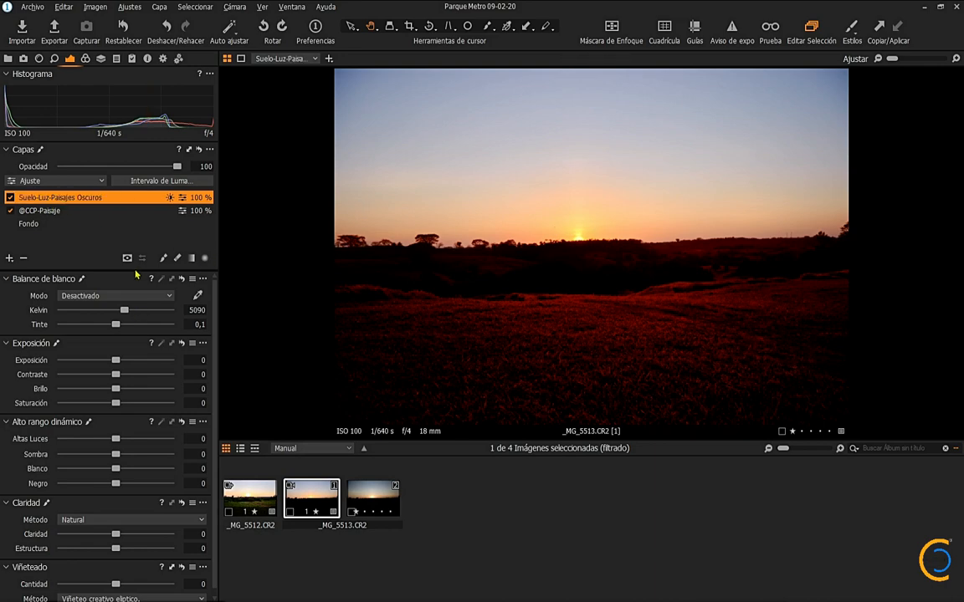
pyautogui.press('m')
pyautogui.scroll(3, 116, 365)
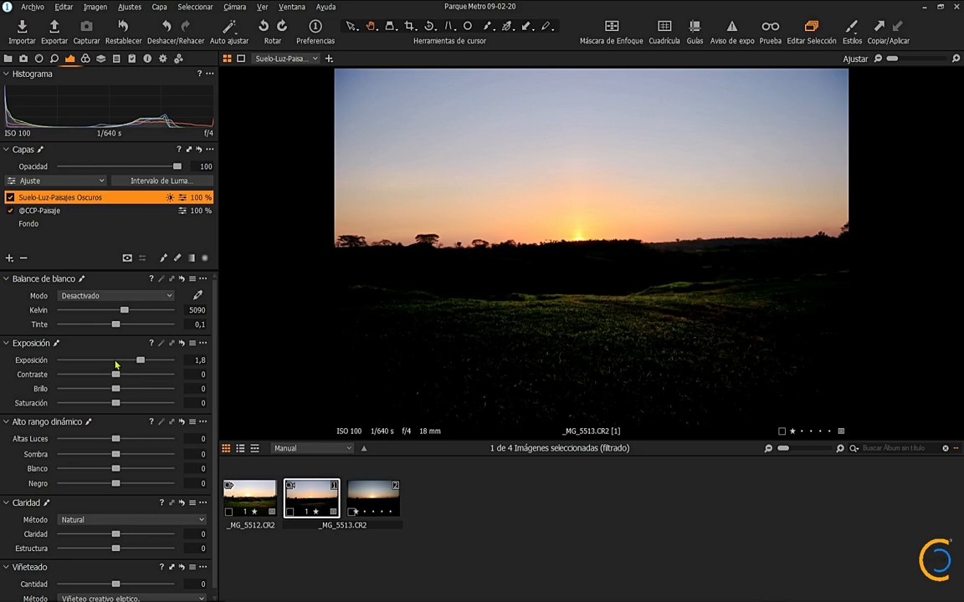
# Step: Set the Suelo-Luz-Paisajes Oscuros layer's exposure to 2 and opacity to 80, checking the effect with the layer hidden and shown
pyautogui.scroll(5, 115, 364)
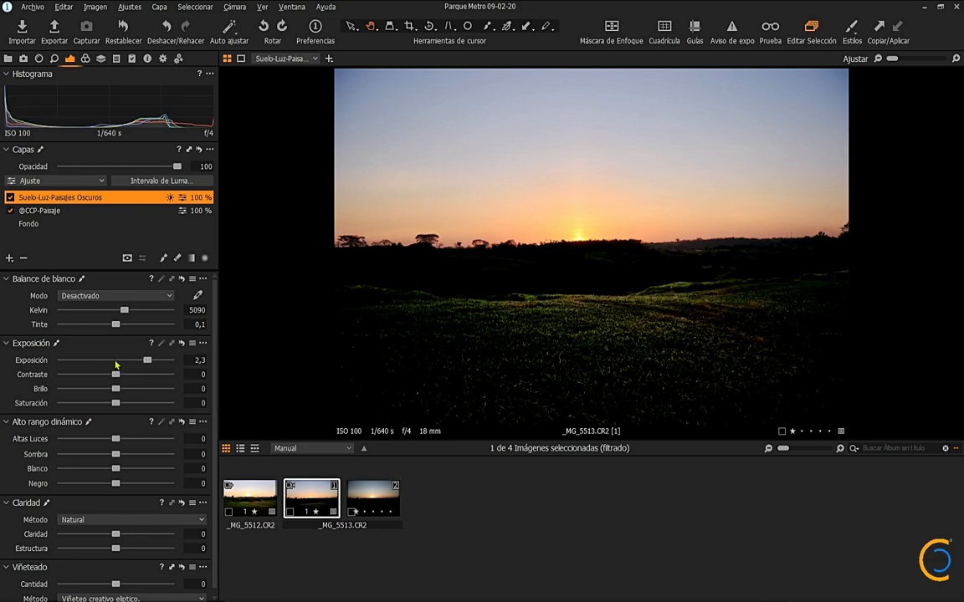
pyautogui.scroll(10, 116, 365)
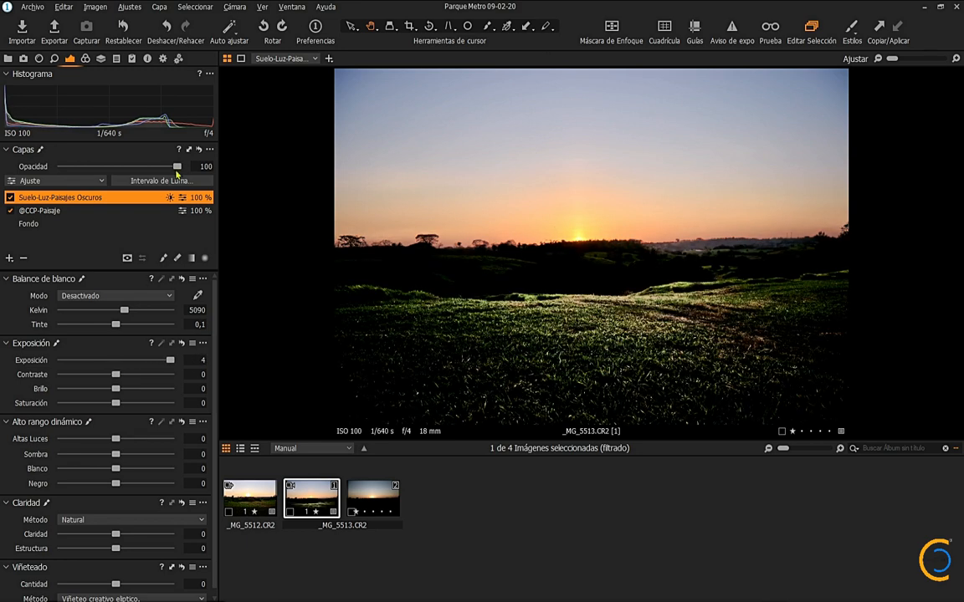
pyautogui.scroll(-5, 168, 166)
pyautogui.scroll(-8, 170, 171)
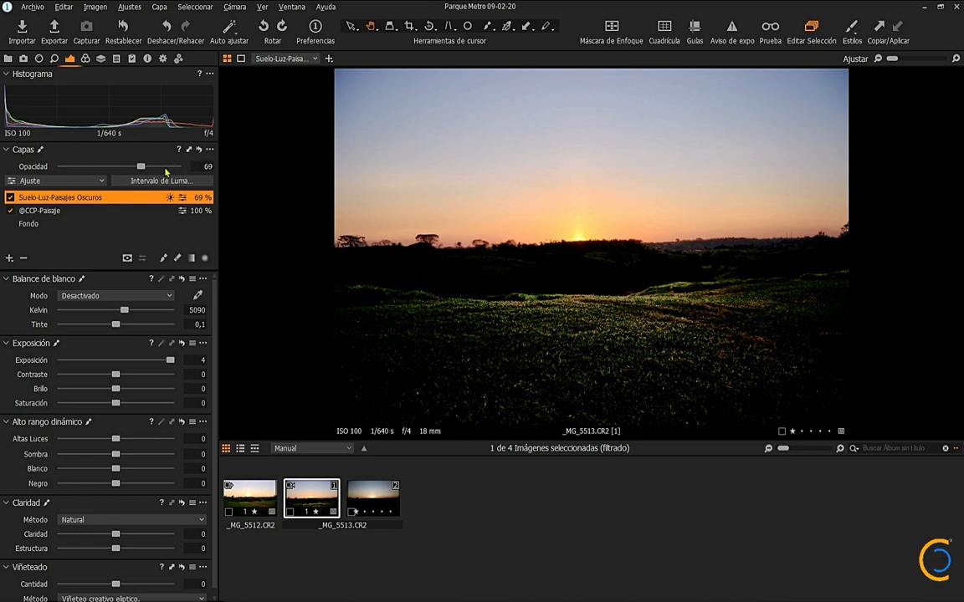
pyautogui.scroll(2, 166, 171)
pyautogui.click(10, 198)
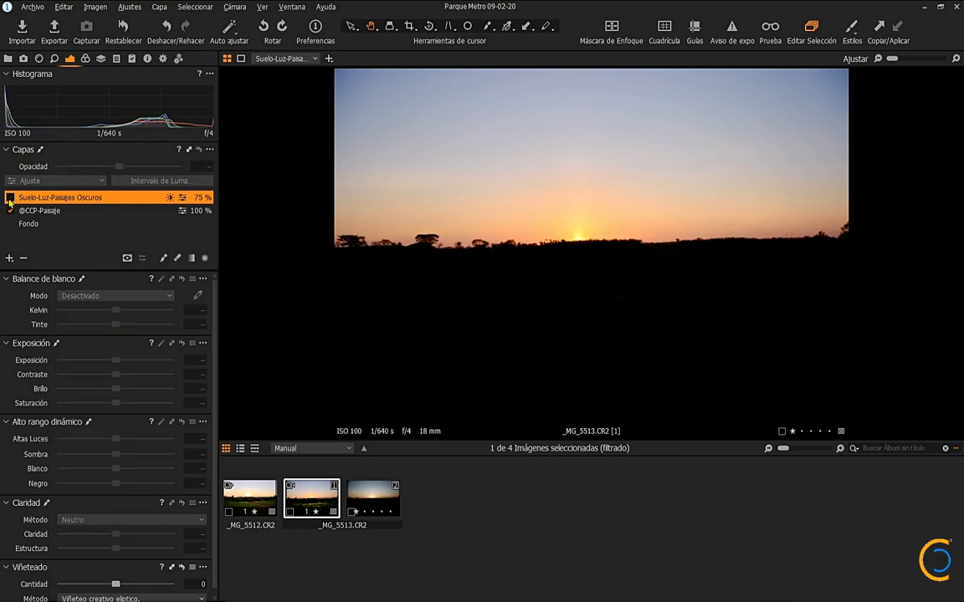
pyautogui.click(10, 197)
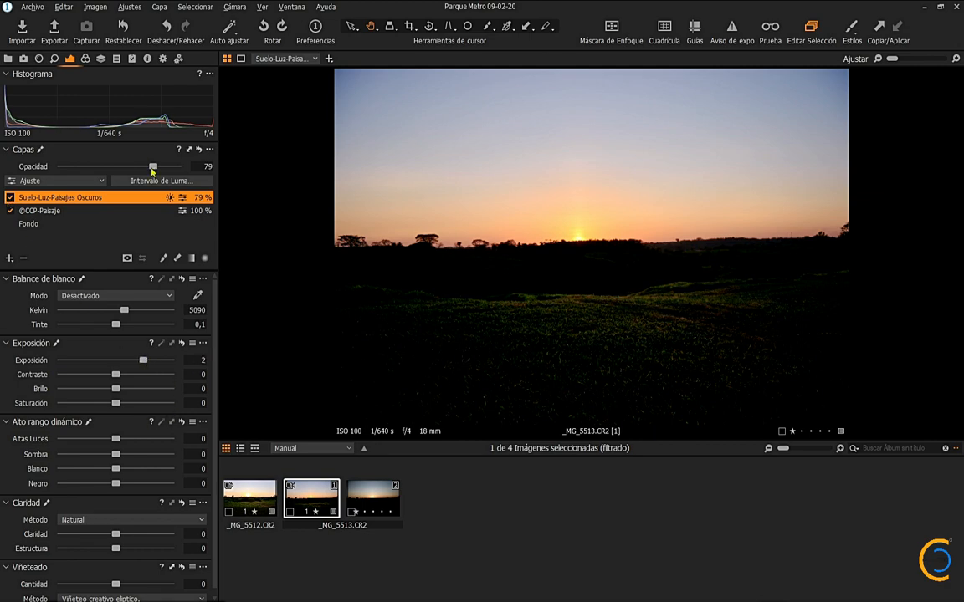
pyautogui.moveTo(152, 169); pyautogui.dragTo(154, 169)
pyautogui.click(10, 197)
pyautogui.click(10, 198)
# Step: Add a new adjustment layer above Suelo-Luz-Paisajes Oscuros and name it Sol
pyautogui.scroll(5, 579, 245)
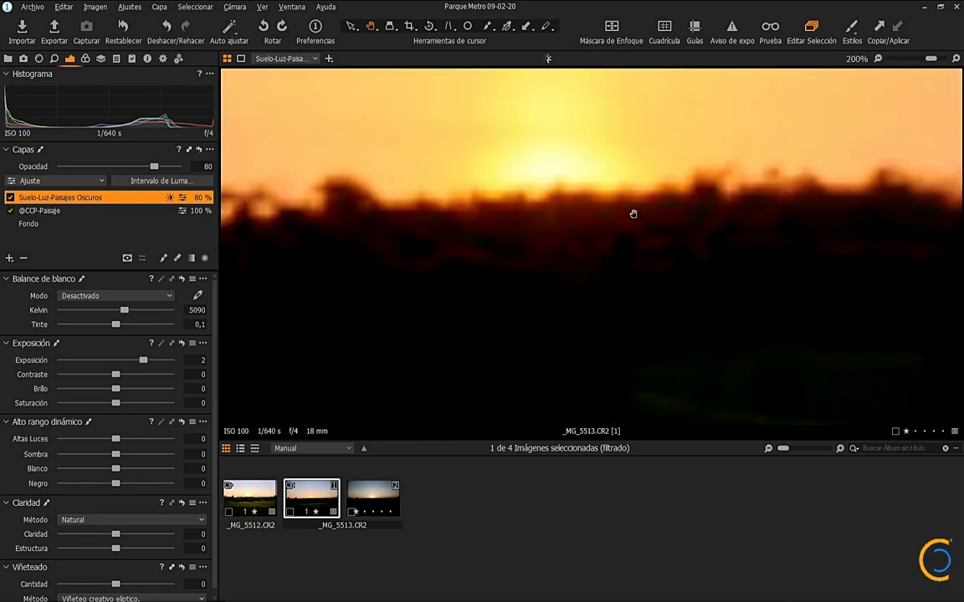
pyautogui.click(9, 258)
pyautogui.doubleClick(31, 198)
pyautogui.write('Sol')
pyautogui.press('Return')
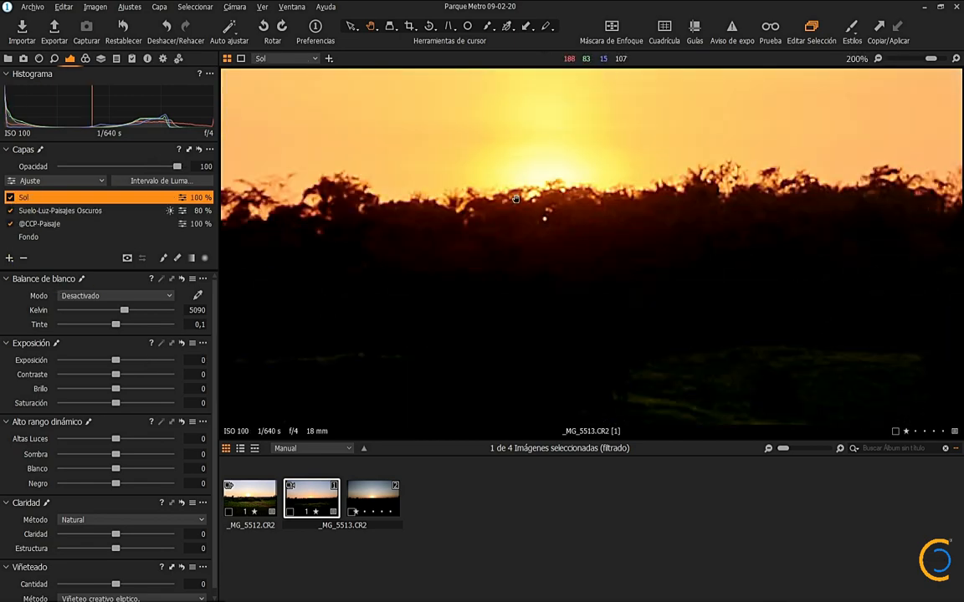
# Step: Brush thin light rays fanning out from the sun across the dark tree line on the Sol layer, with exposure at 1,05
pyautogui.press('b')
pyautogui.rightClick(448, 217)
pyautogui.moveTo(448, 218); pyautogui.dragTo(408, 218)
pyautogui.rightClick(511, 202)
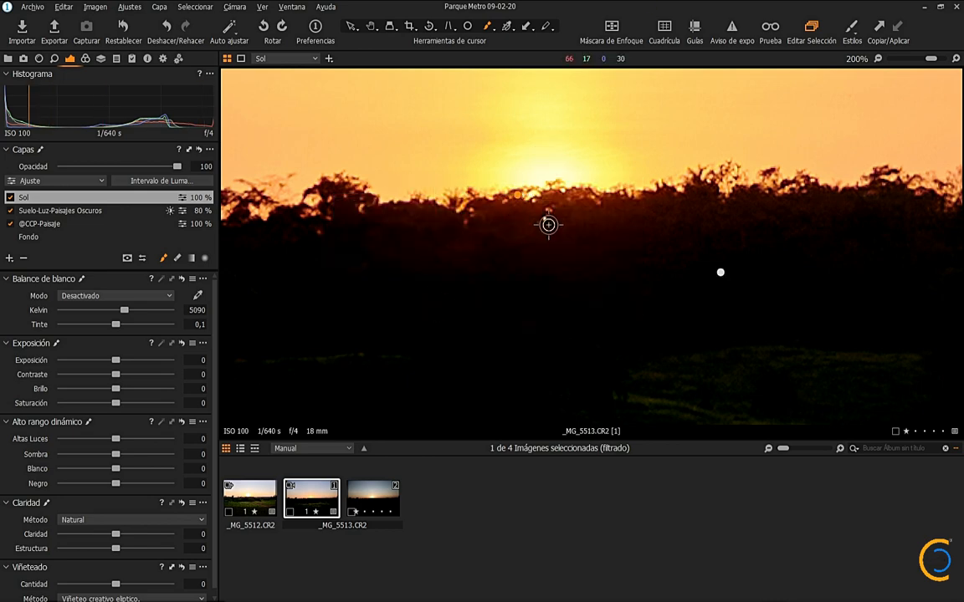
pyautogui.moveTo(116, 360); pyautogui.dragTo(130, 359)
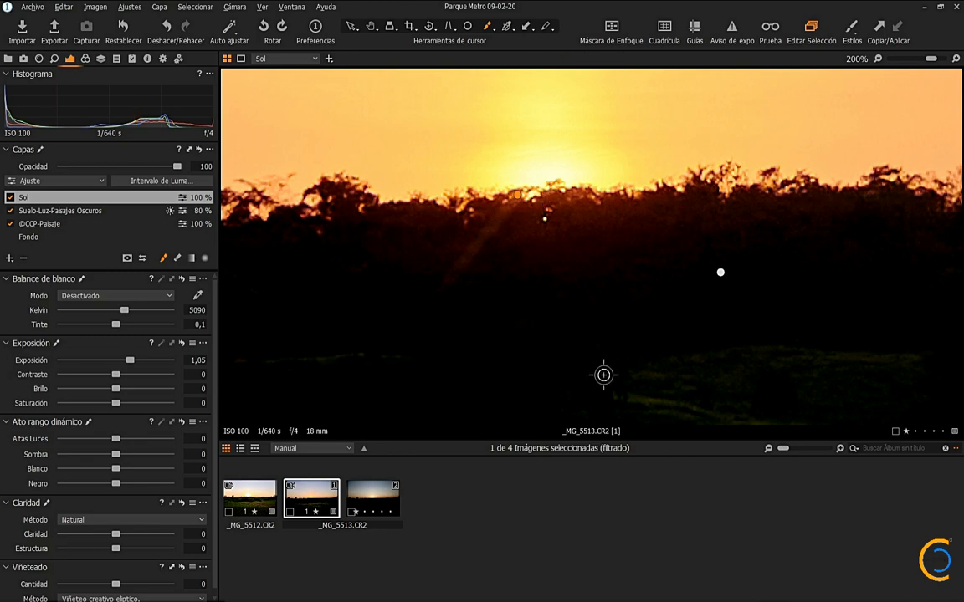
pyautogui.moveTo(590, 190); pyautogui.dragTo(719, 330)
pyautogui.moveTo(503, 187); pyautogui.dragTo(346, 288)
pyautogui.moveTo(535, 191); pyautogui.dragTo(510, 333)
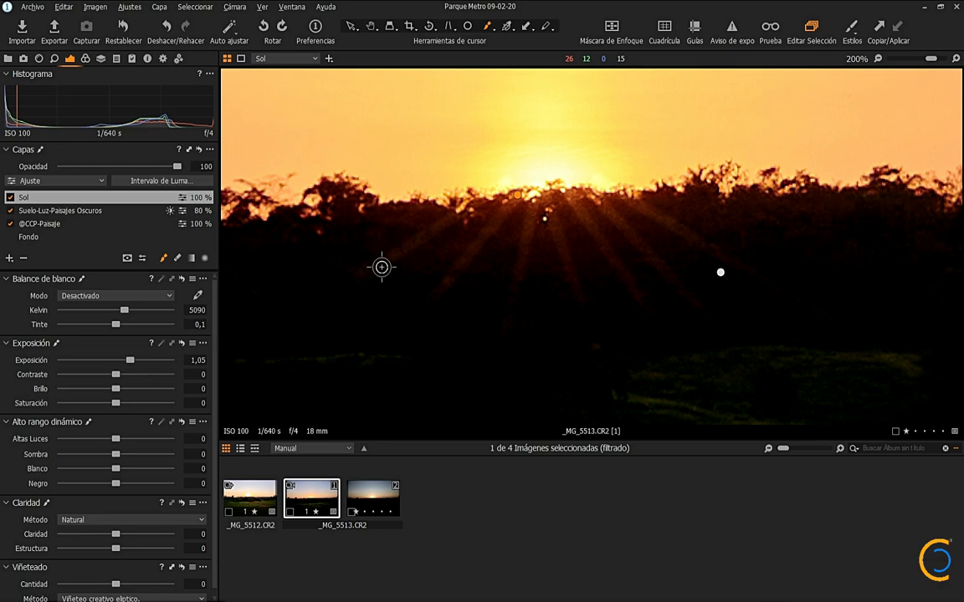
# Step: Compare the edited and unedited variants of _MG_5513 side by side, then bring back the thumbnail browser and the adjustment tools
pyautogui.click(78, 234)
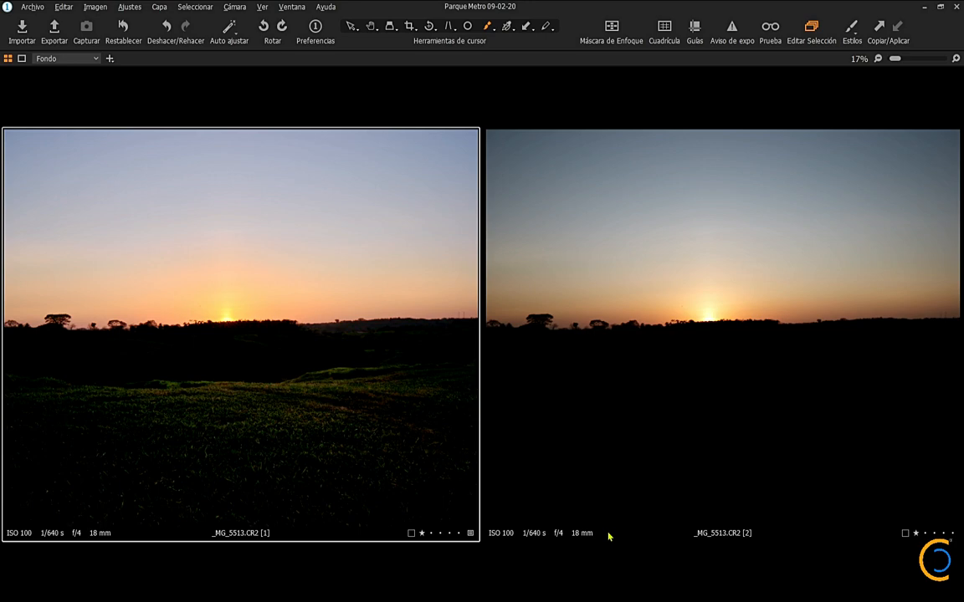
pyautogui.hotkey('ctrl', 'b')
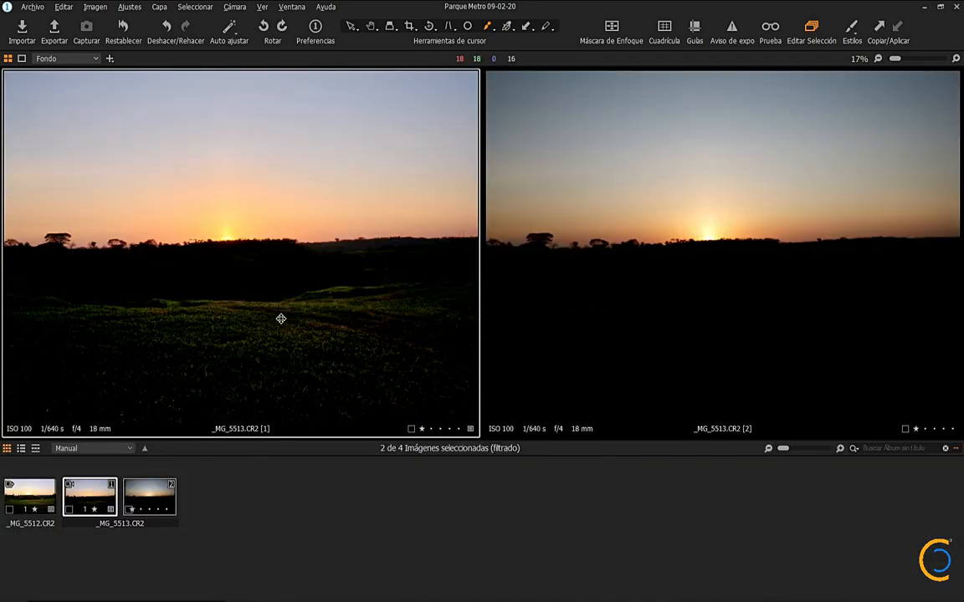
pyautogui.hotkey('ctrl', 't')
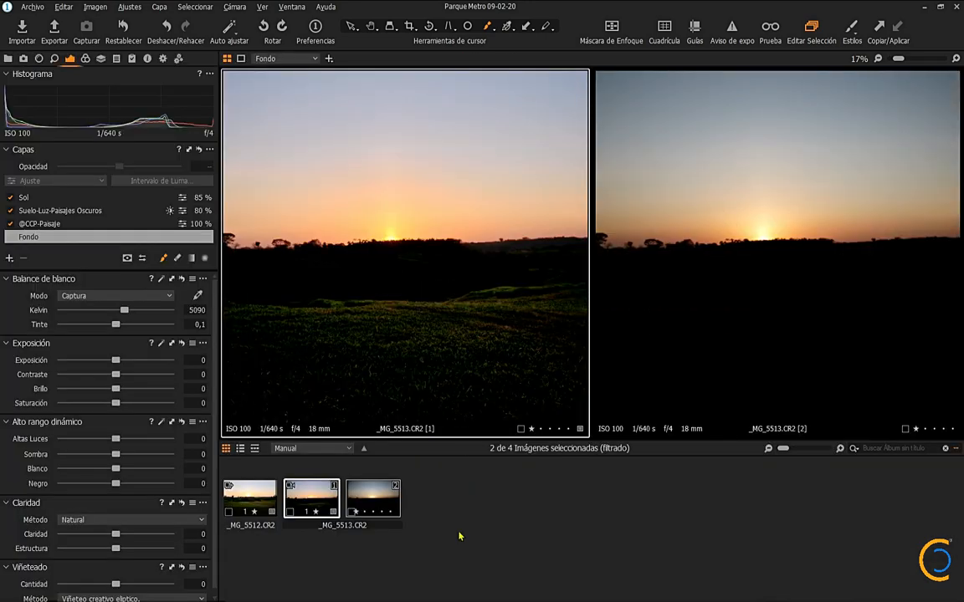
# Step: Examine the Sol layer's midtone and shadow colour balance, comparing the photo with the layer off and on
pyautogui.doubleClick(24, 198)
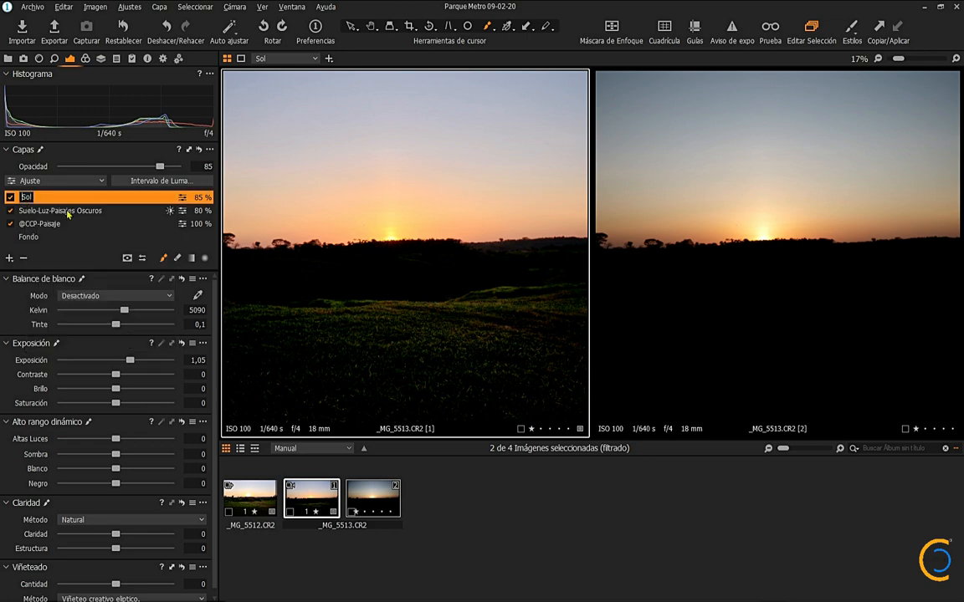
pyautogui.click(85, 59)
pyautogui.scroll(-4, 129, 467)
pyautogui.scroll(-5, 130, 467)
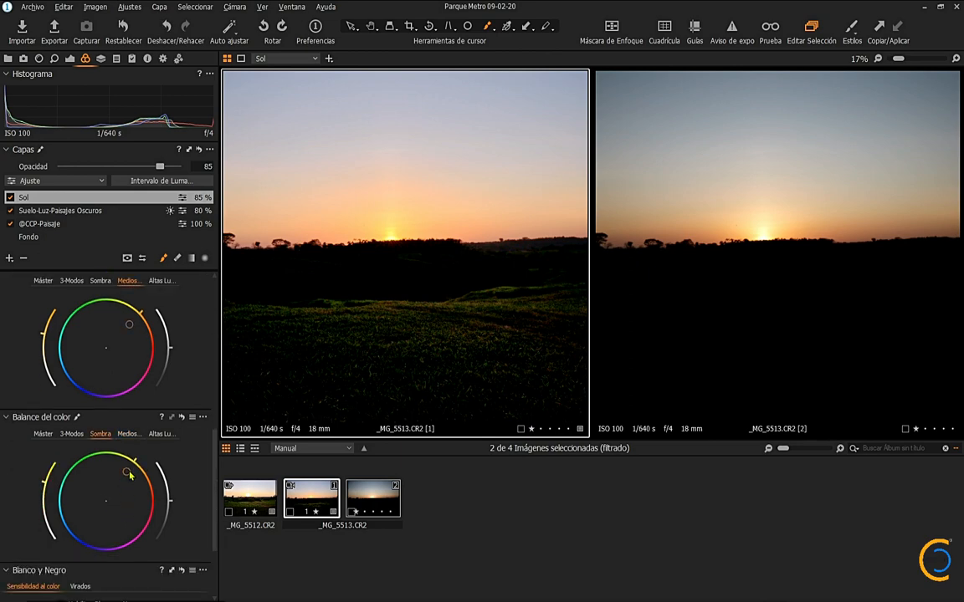
pyautogui.click(10, 198)
pyautogui.click(10, 199)
pyautogui.scroll(3, 120, 431)
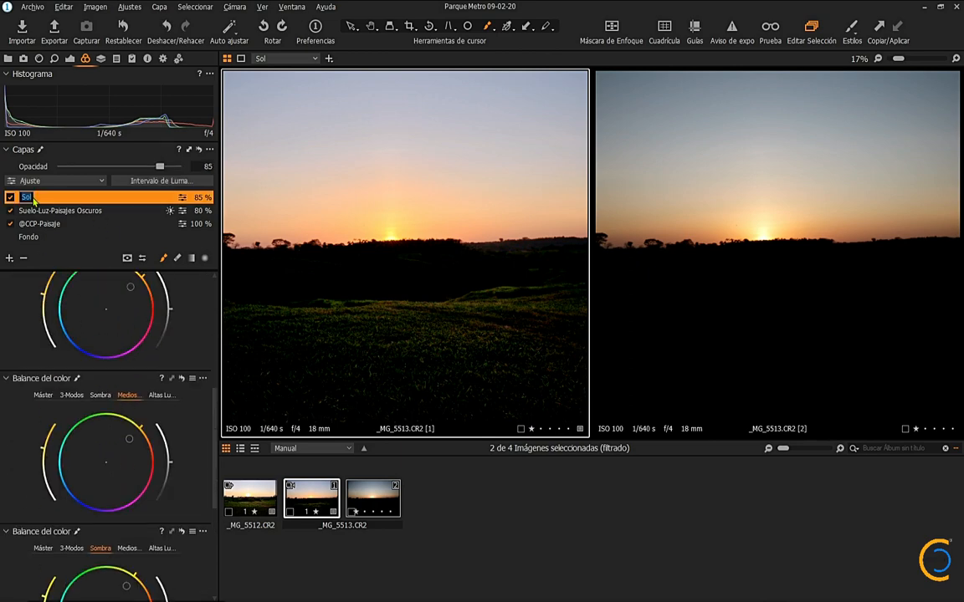
pyautogui.press('Return')
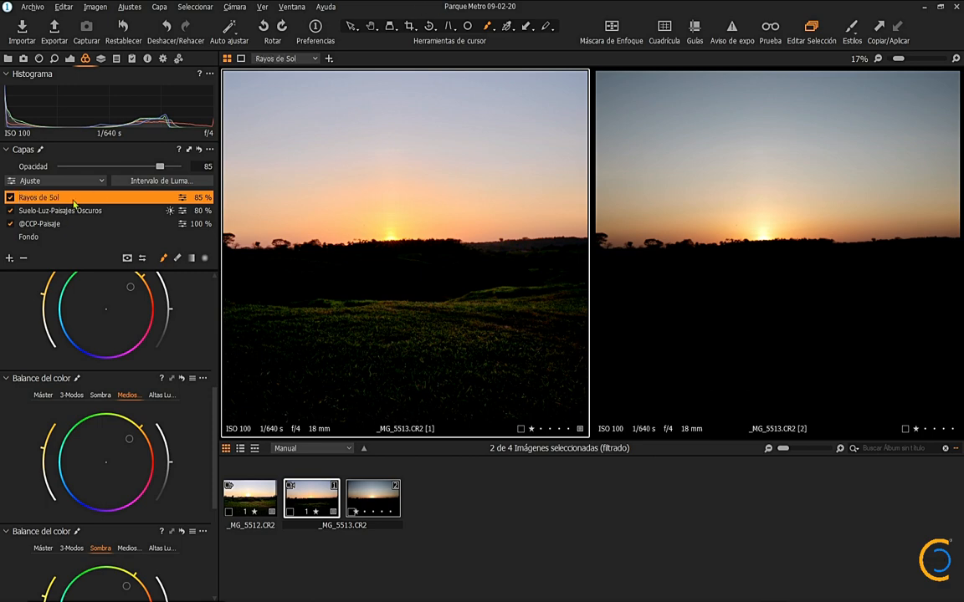
pyautogui.rightClick(69, 197)
pyautogui.click(125, 316)
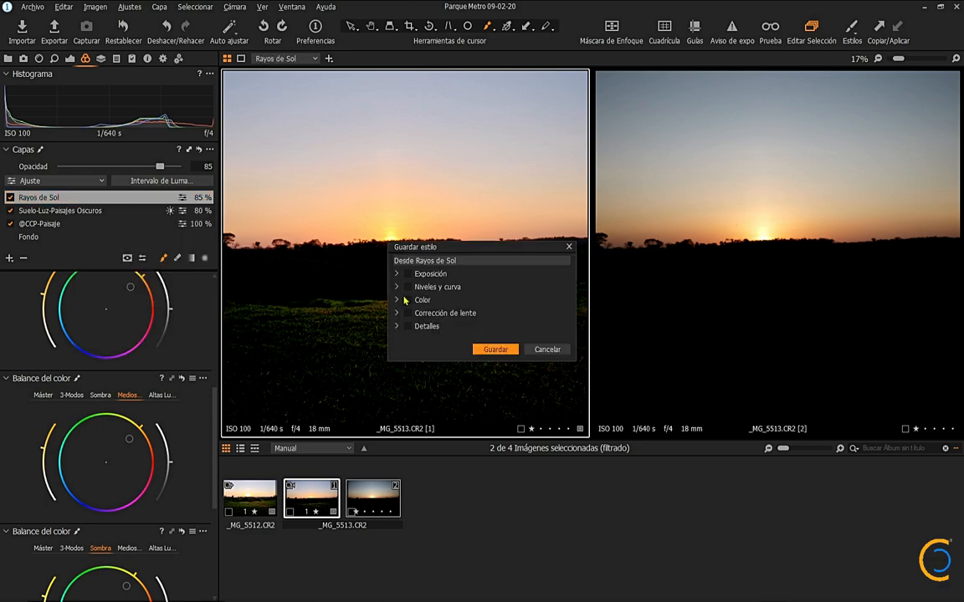
pyautogui.click(502, 350)
pyautogui.press('Home')
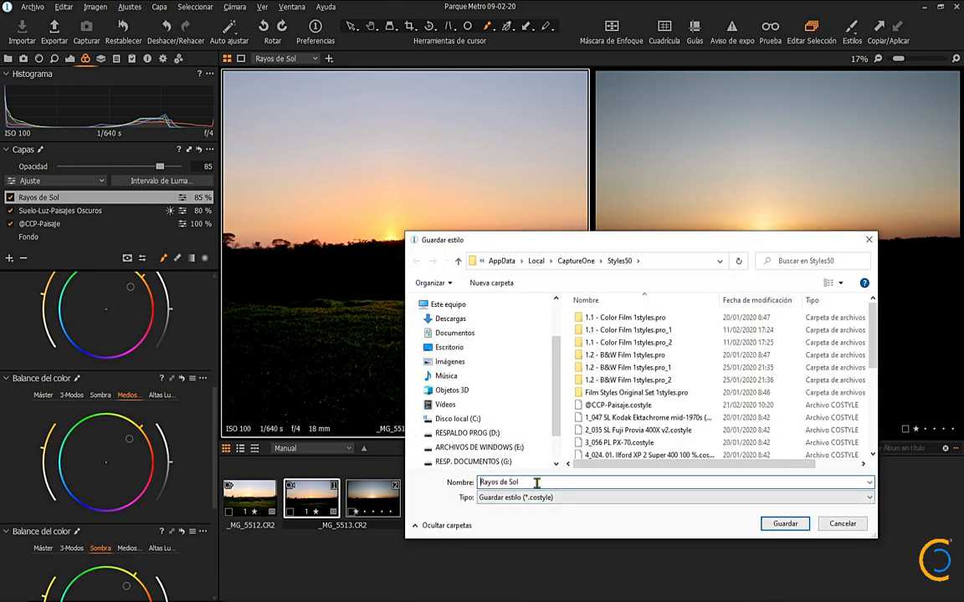
pyautogui.write('@CCP-')
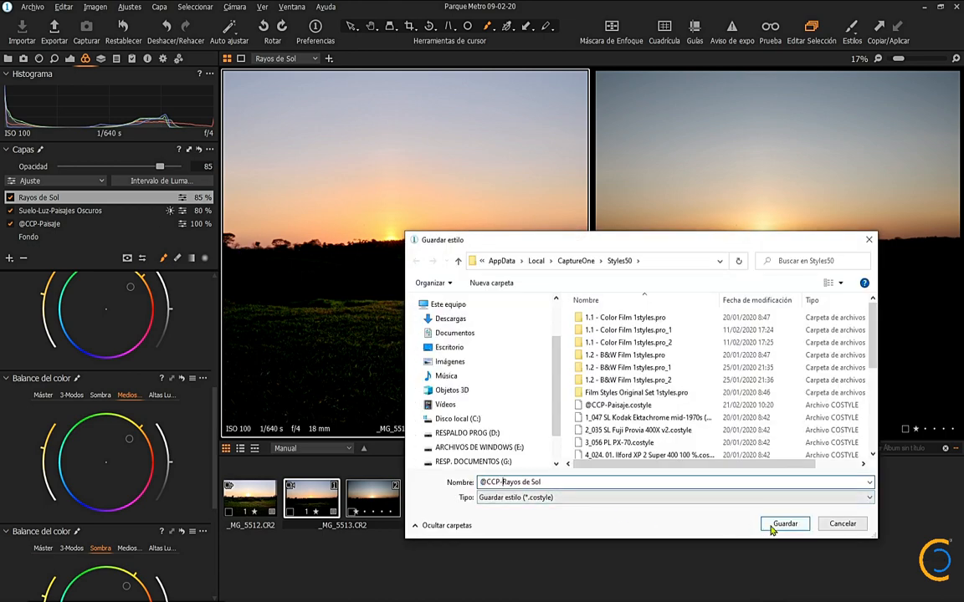
pyautogui.click(777, 522)
pyautogui.rightClick(58, 211)
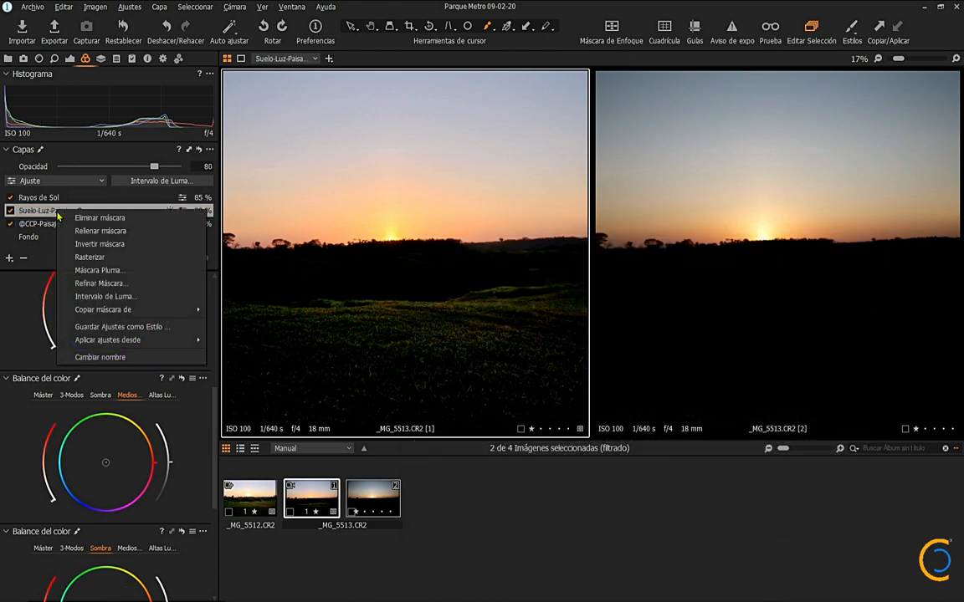
pyautogui.click(126, 323)
pyautogui.click(496, 348)
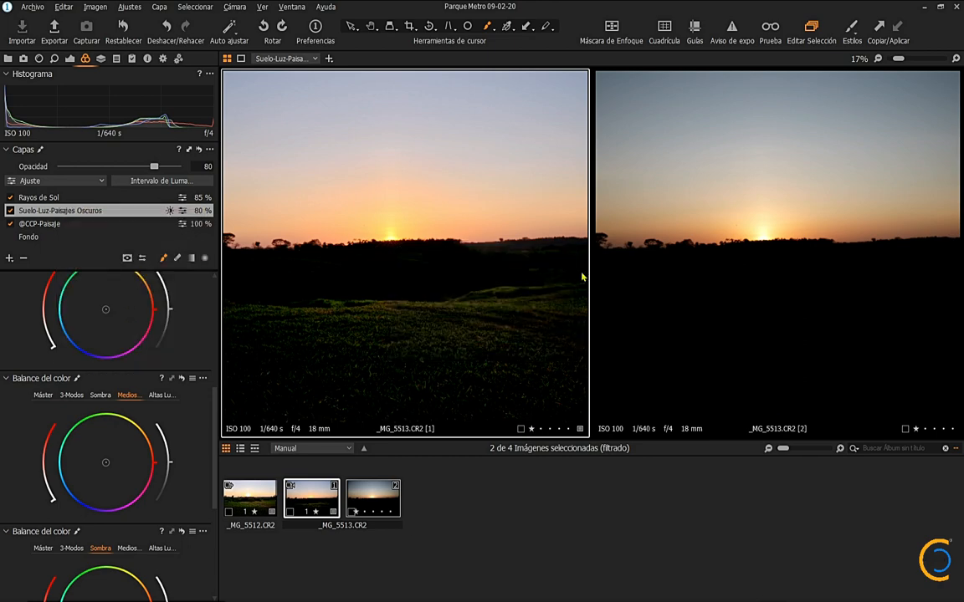
pyautogui.press('Home')
pyautogui.write('@CCP-')
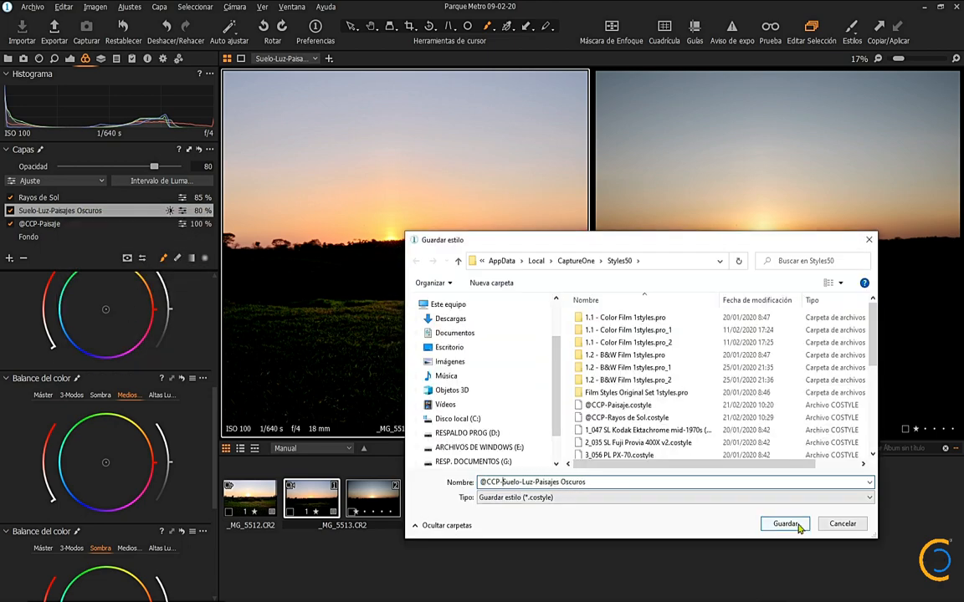
pyautogui.click(800, 528)
# Step: Expand the variants of _MG_5512 and _MG_5513 and view all four images together for comparison
pyautogui.scroll(3, 478, 264)
pyautogui.scroll(-4, 478, 265)
pyautogui.scroll(-2, 768, 301)
pyautogui.click(227, 59)
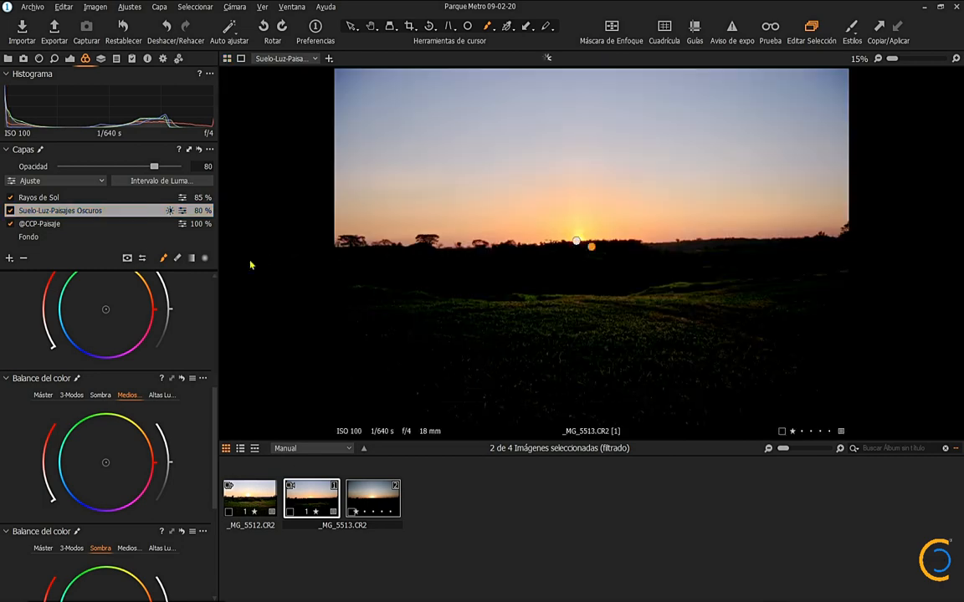
pyautogui.click(289, 485)
pyautogui.click(250, 494)
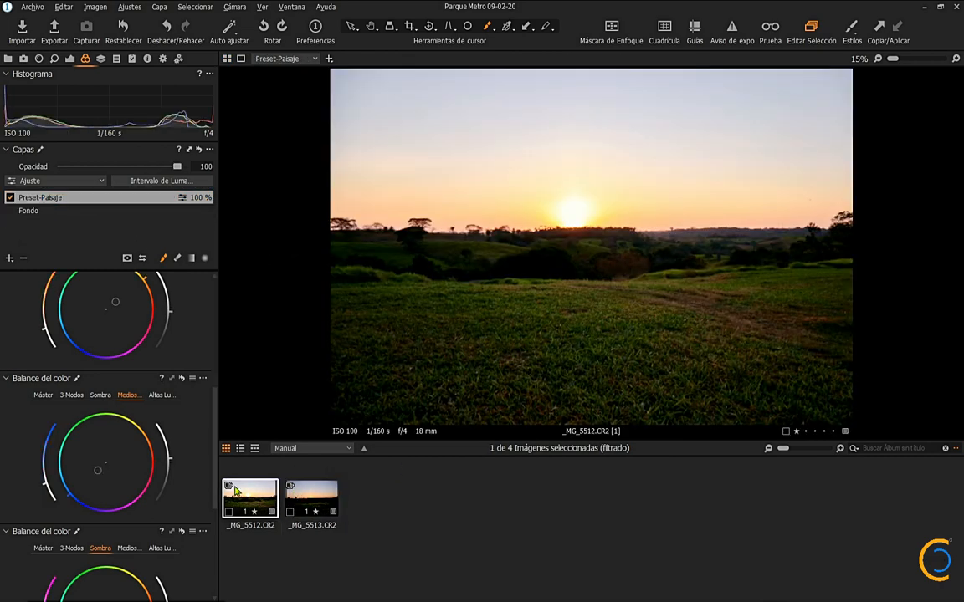
pyautogui.click(229, 486)
pyautogui.click(351, 487)
pyautogui.keyDown('shift'); pyautogui.click(433, 510); pyautogui.keyUp('shift')
pyautogui.click(226, 59)
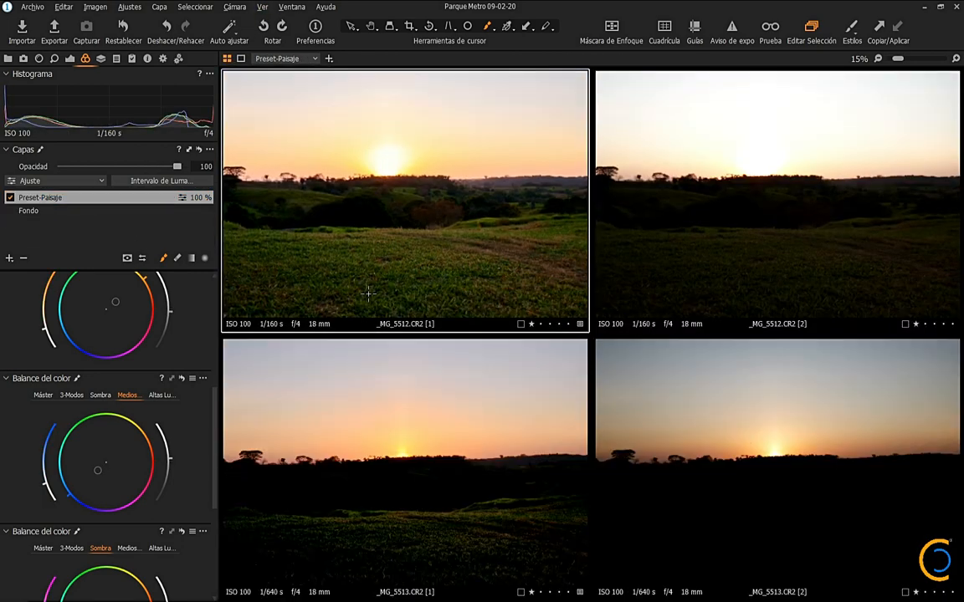